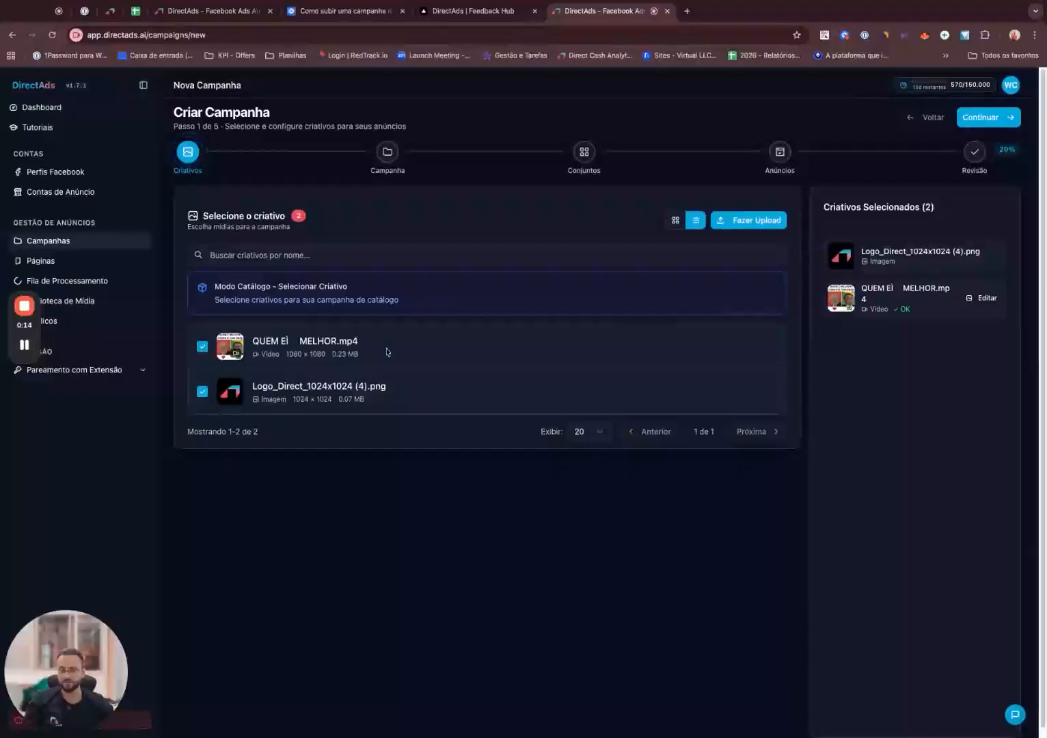
Continue with the two selected creatives to the campaign settings and open the naming generator for the campaign name.
{"action": "left_click", "coordinate": [982, 120]}
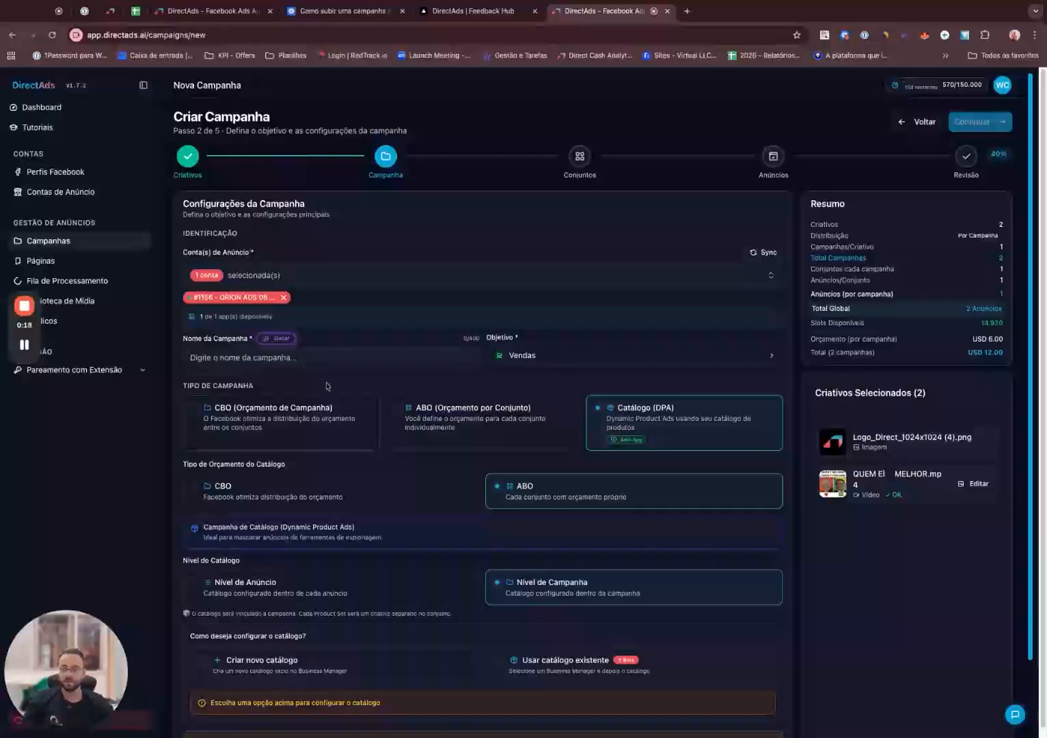
{"action": "left_click", "coordinate": [252, 356]}
{"action": "left_click", "coordinate": [277, 338]}
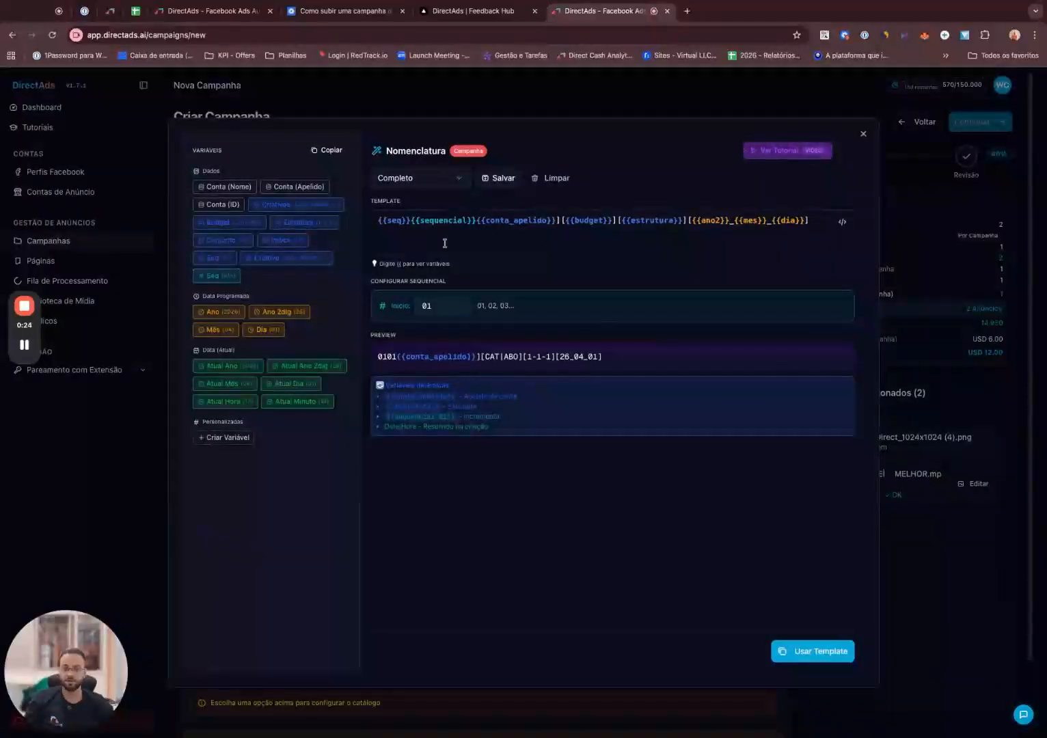
Try the Conta + Data and Simples presets for the campaign name template.
{"action": "left_click", "coordinate": [429, 179]}
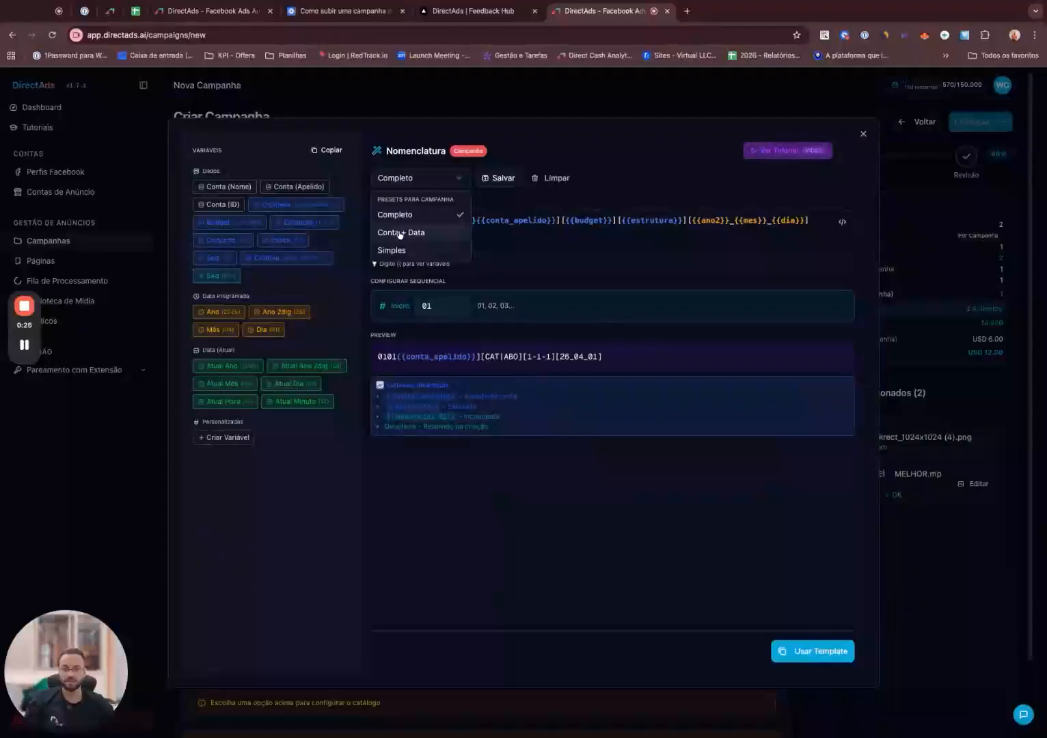
{"action": "left_click", "coordinate": [400, 233]}
{"action": "left_click", "coordinate": [414, 178]}
{"action": "left_click", "coordinate": [401, 250]}
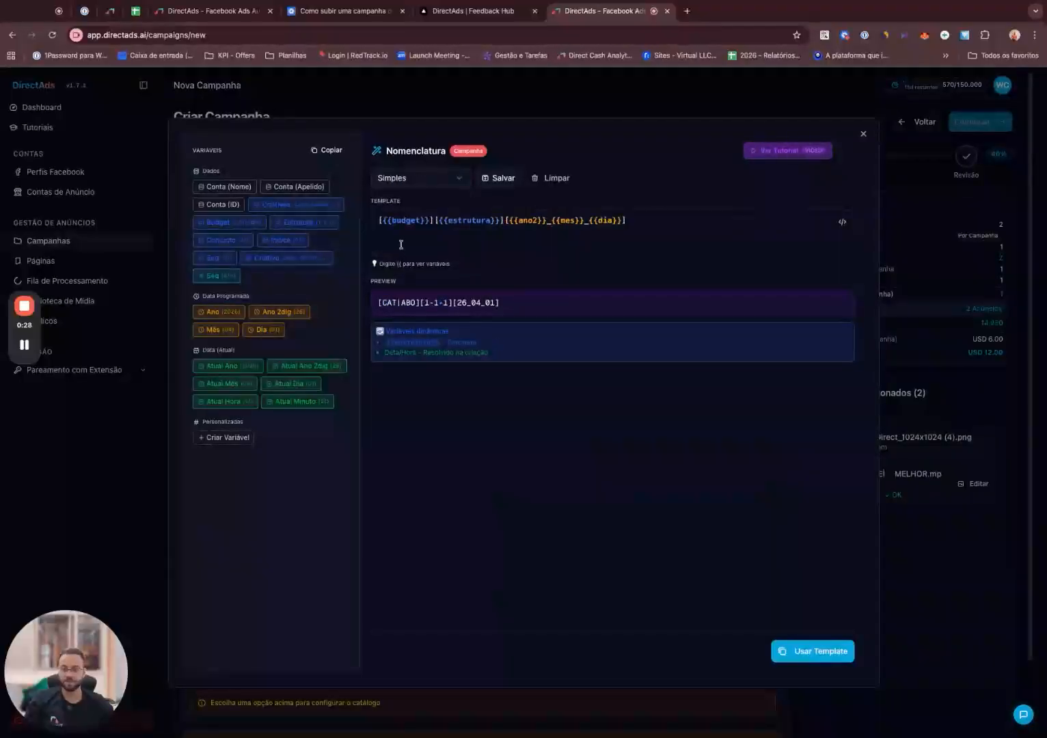
Name the campaign with the Completo preset, adding the {{criativos}} variable at the start of the template.
{"action": "left_click", "coordinate": [415, 181]}
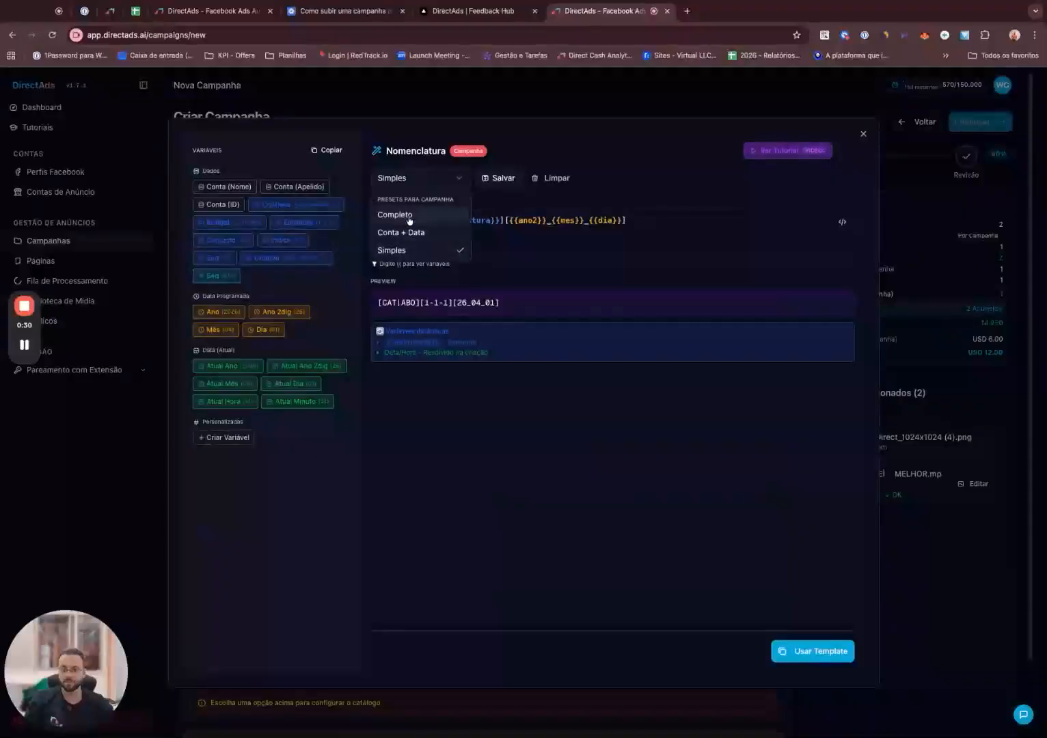
{"action": "left_click", "coordinate": [388, 216]}
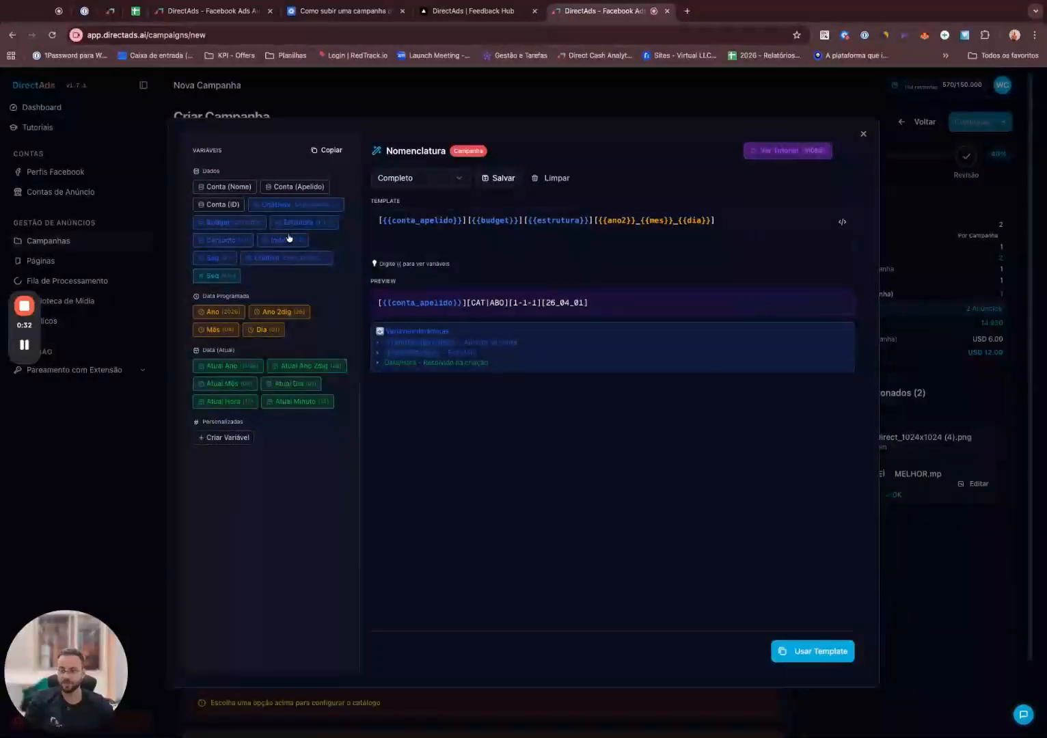
{"action": "left_click", "coordinate": [293, 205]}
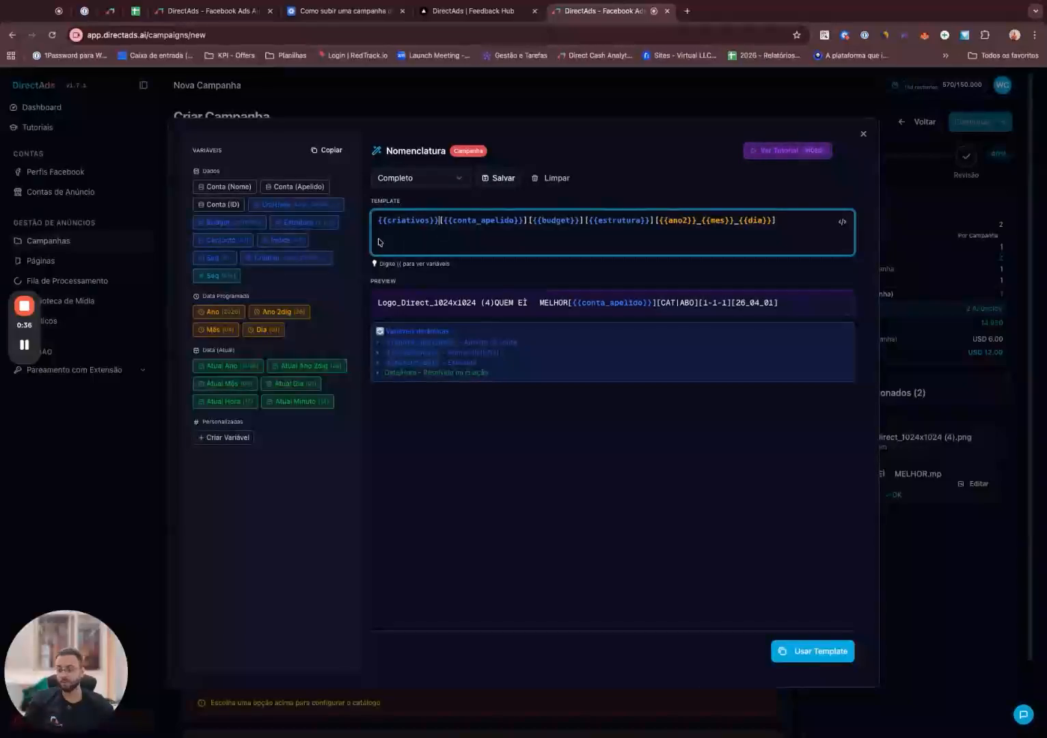
{"action": "left_click", "coordinate": [813, 650]}
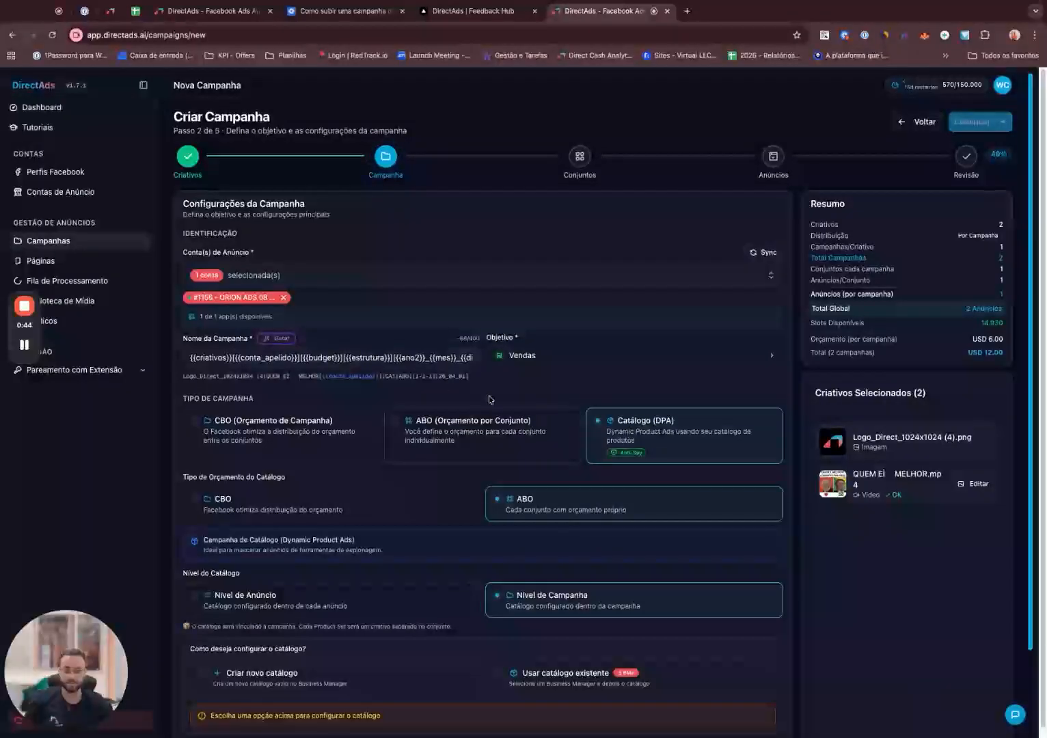
Set the campaign type to ABO (Orçamento por Conjunto) and continue to the ad set configuration.
{"action": "scroll", "coordinate": [437, 424], "scroll_direction": "down", "scroll_amount": 1}
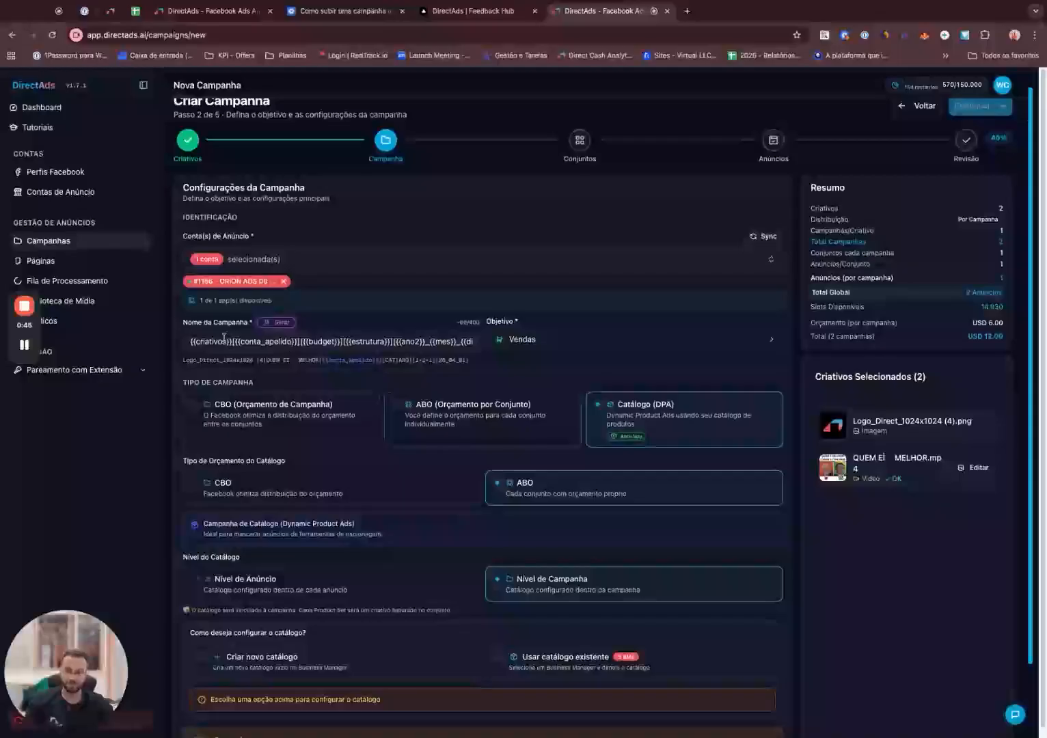
{"action": "scroll", "coordinate": [592, 449], "scroll_direction": "down", "scroll_amount": 2}
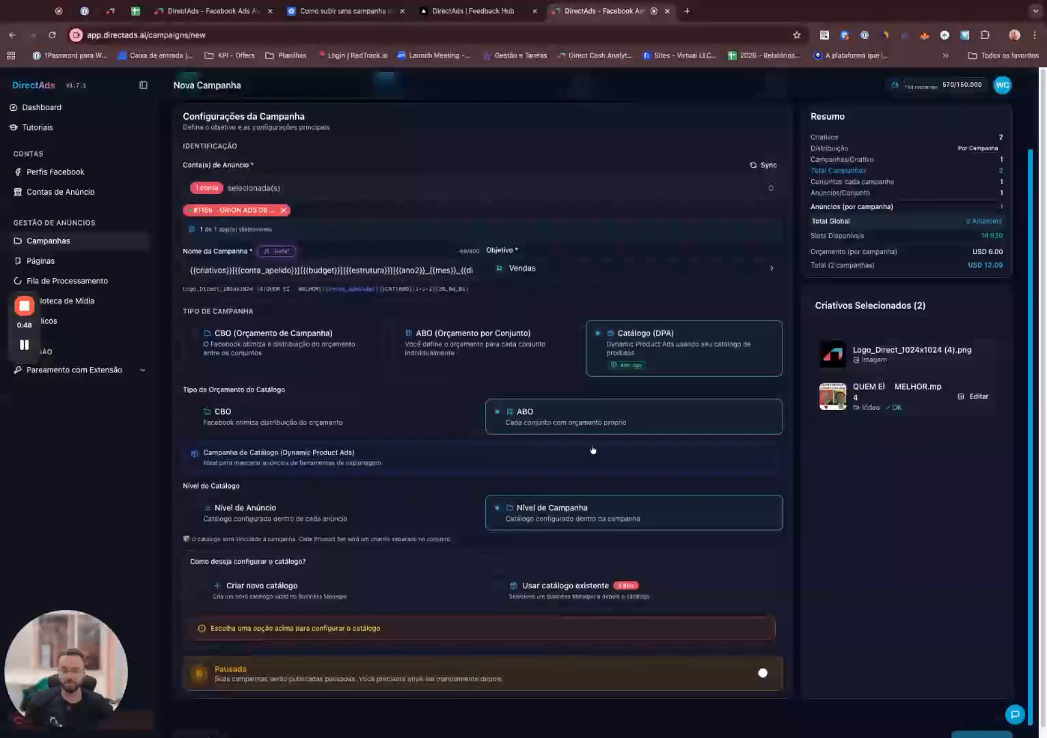
{"action": "scroll", "coordinate": [592, 449], "scroll_direction": "down", "scroll_amount": 1}
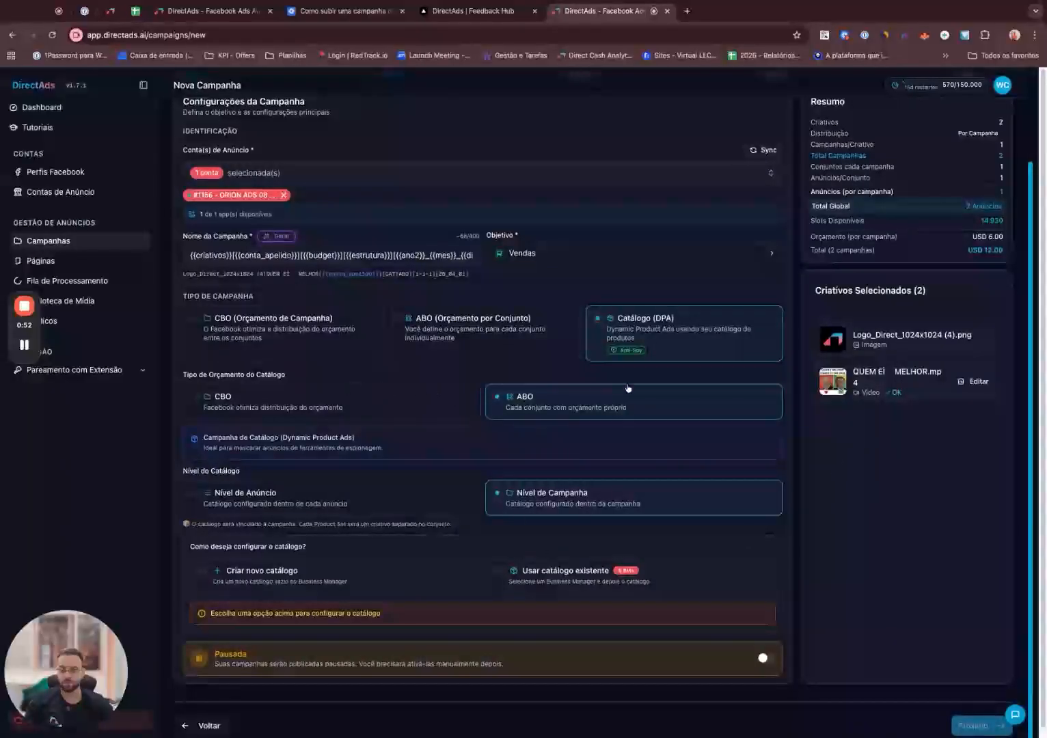
{"action": "left_click", "coordinate": [474, 338]}
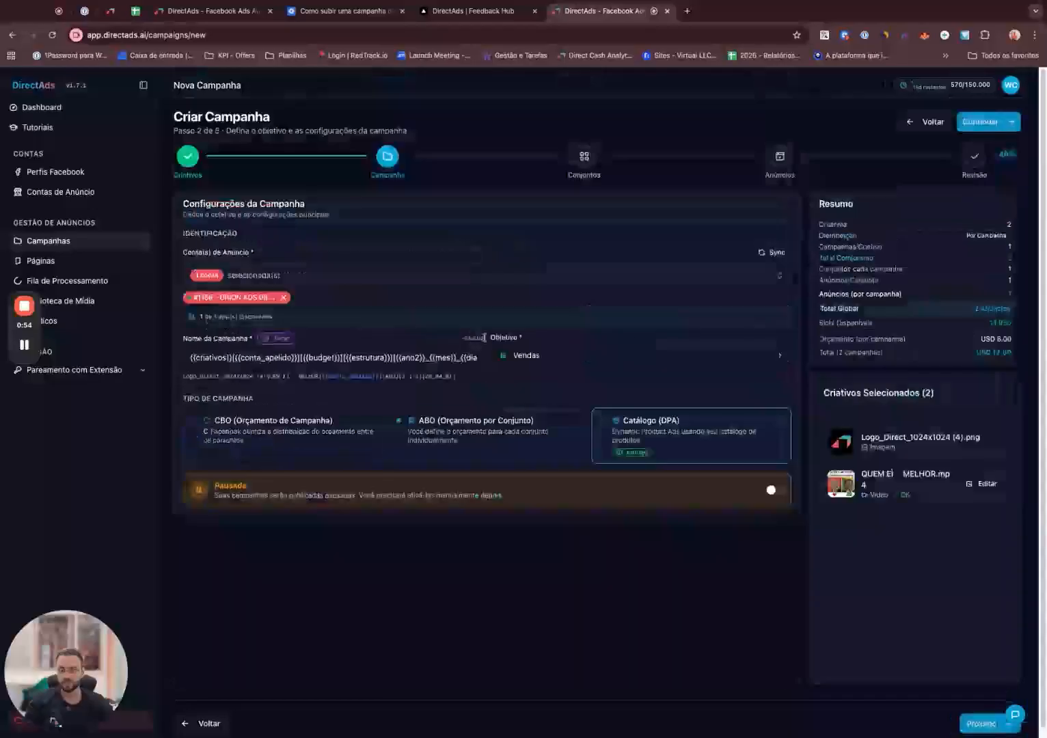
{"action": "left_click", "coordinate": [1000, 720]}
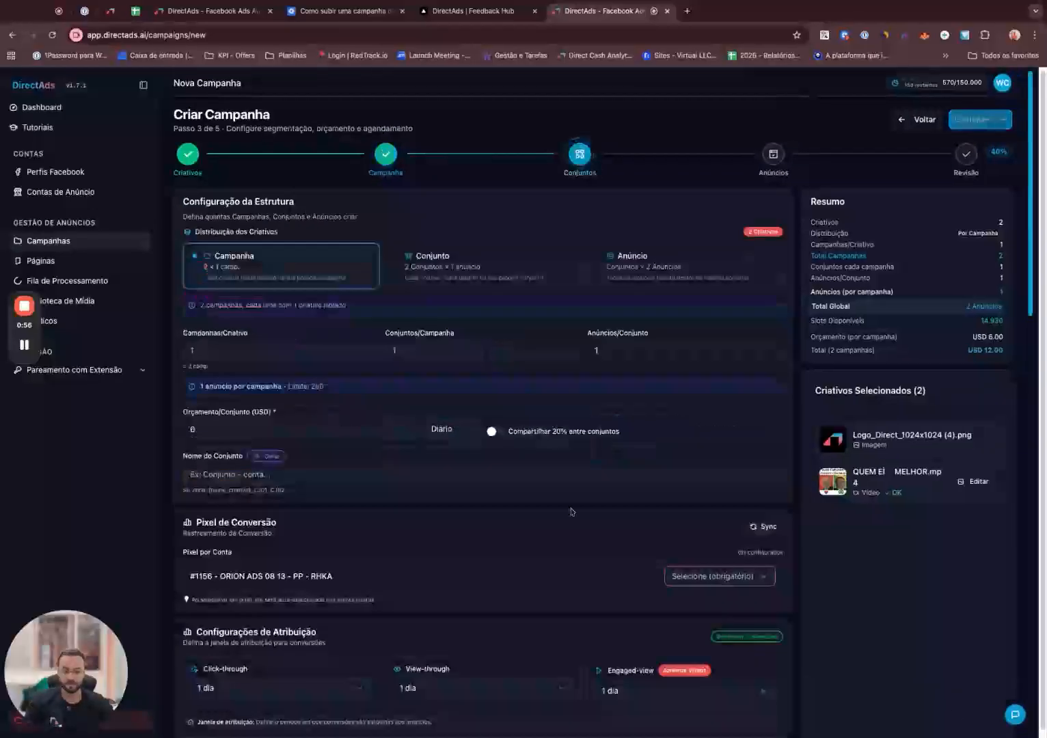
Compare the Conjunto, Anúncio and Campanha creative distributions, leaving Campanha selected.
{"action": "left_click", "coordinate": [456, 272]}
{"action": "left_click", "coordinate": [636, 270]}
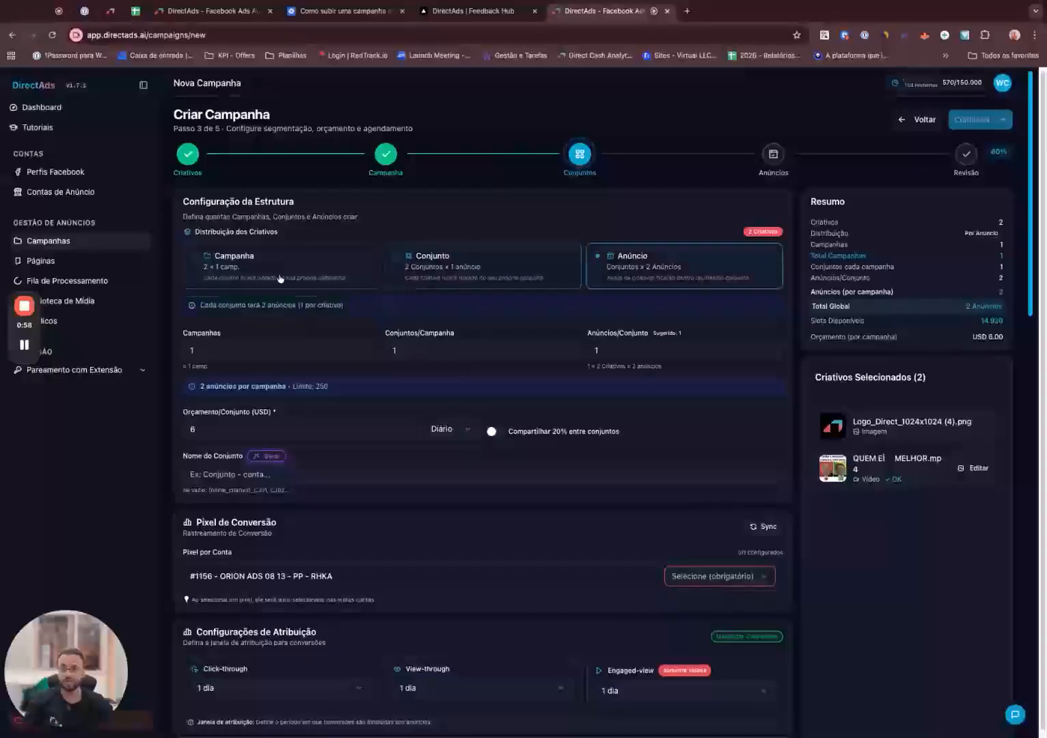
{"action": "left_click", "coordinate": [282, 278]}
{"action": "left_click", "coordinate": [479, 269]}
{"action": "left_click", "coordinate": [632, 271]}
{"action": "left_click", "coordinate": [301, 270]}
{"action": "left_click", "coordinate": [472, 267]}
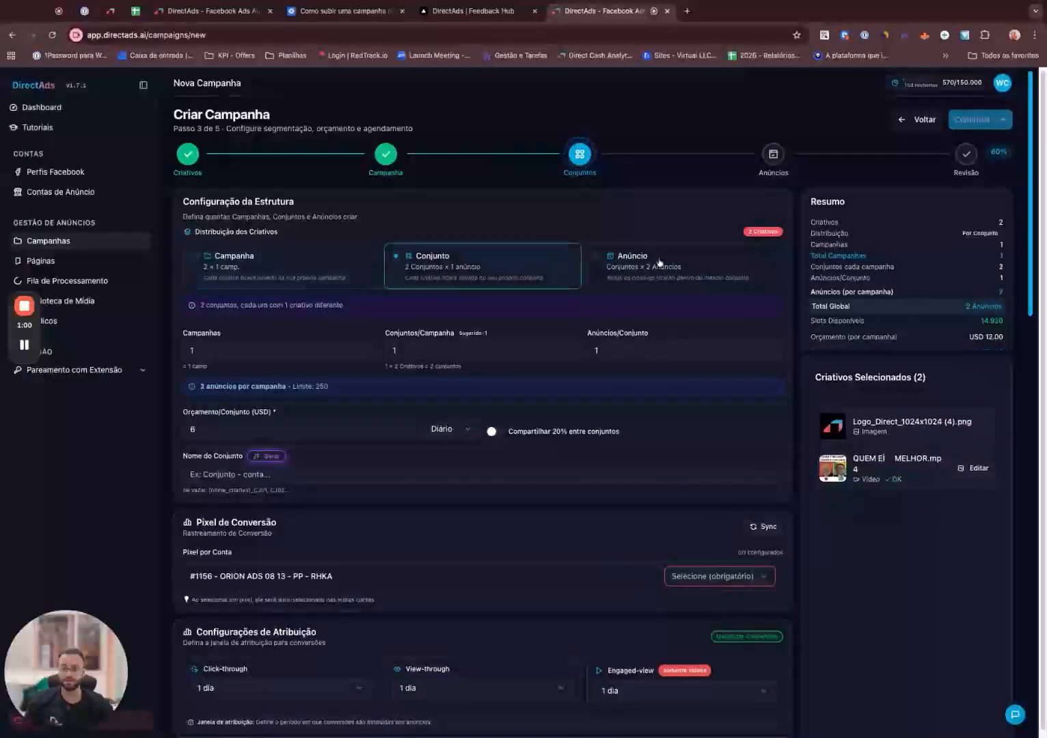
{"action": "left_click", "coordinate": [655, 266]}
{"action": "left_click", "coordinate": [315, 268]}
{"action": "left_click", "coordinate": [464, 251]}
{"action": "left_click", "coordinate": [631, 252]}
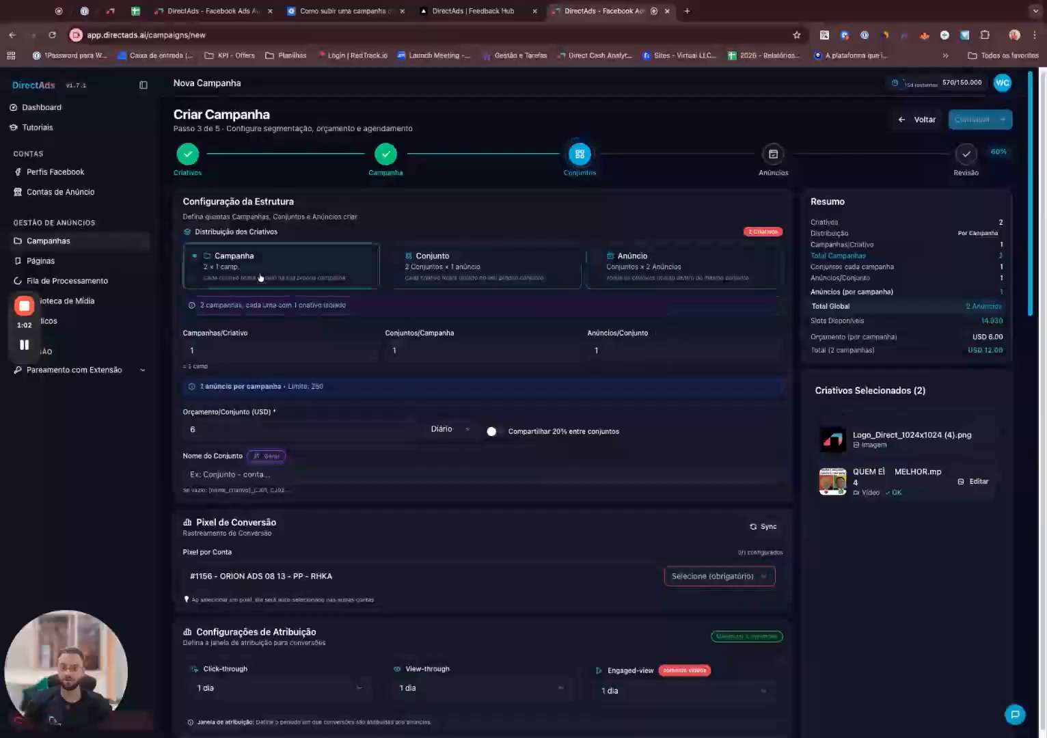
{"action": "left_click", "coordinate": [262, 276]}
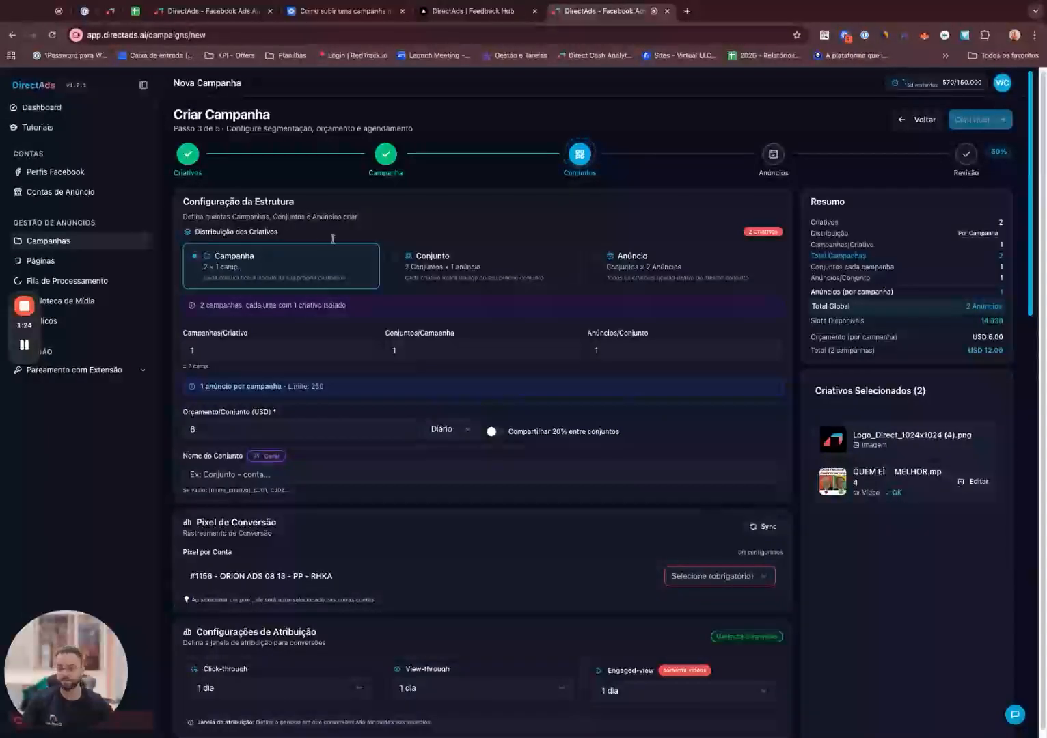
Set the number of ad sets per campaign to 50 for the Campanha distribution.
{"action": "left_click", "coordinate": [301, 351]}
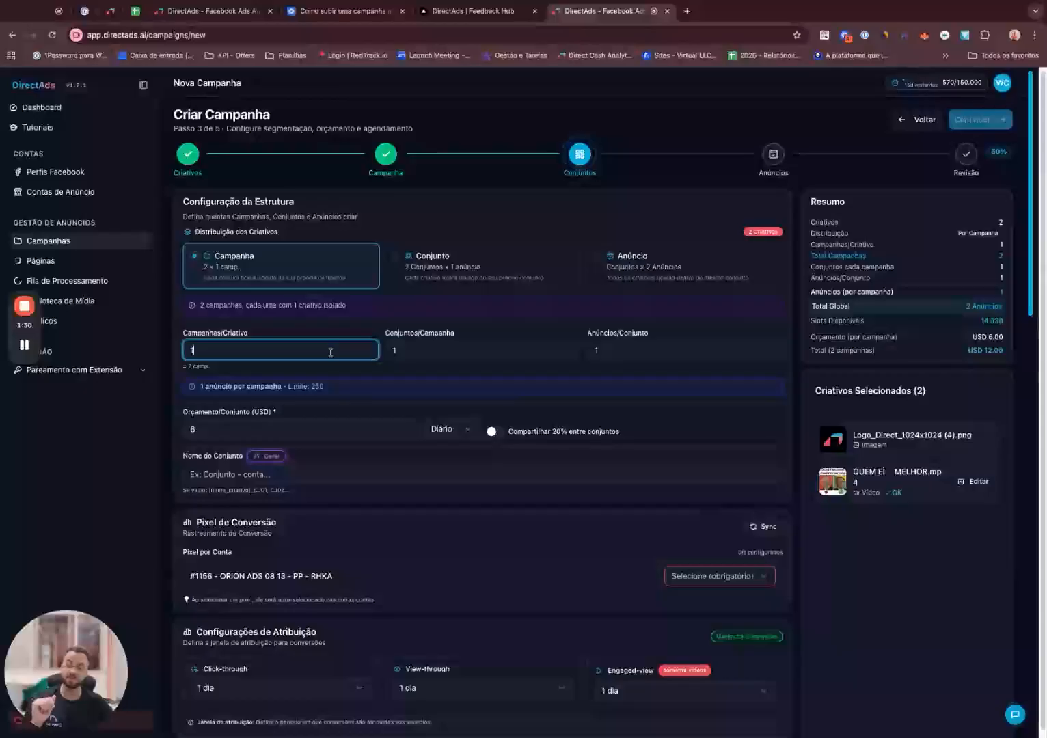
{"action": "double_click", "coordinate": [399, 353]}
{"action": "type", "text": "50"}
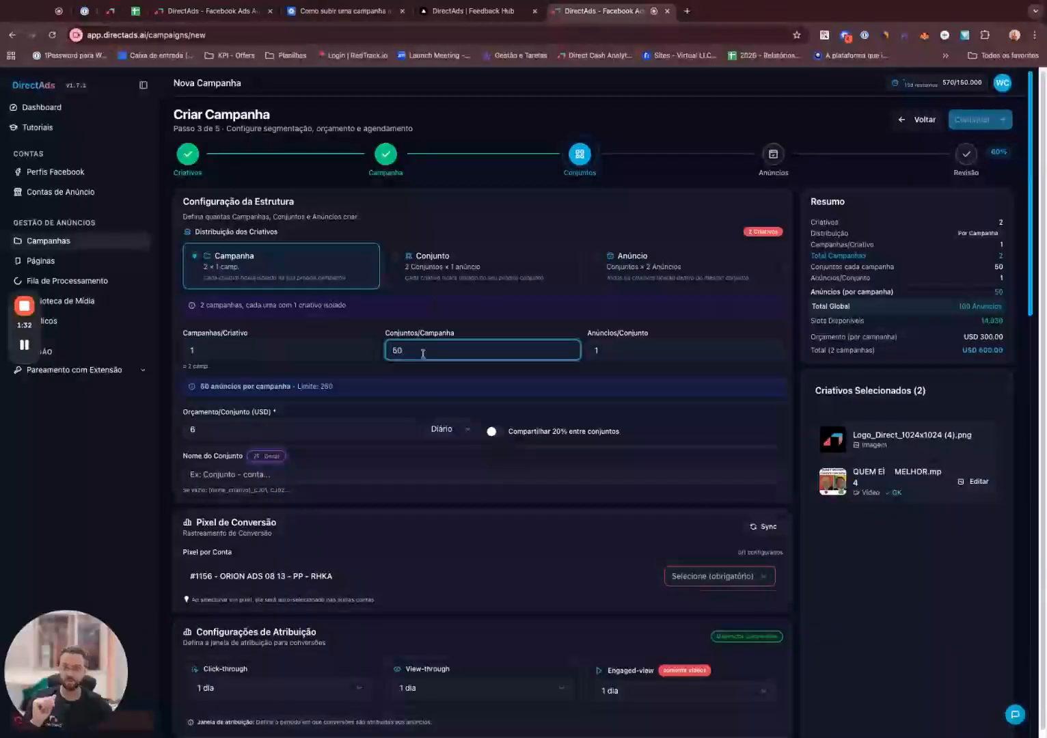
{"action": "left_click", "coordinate": [378, 400]}
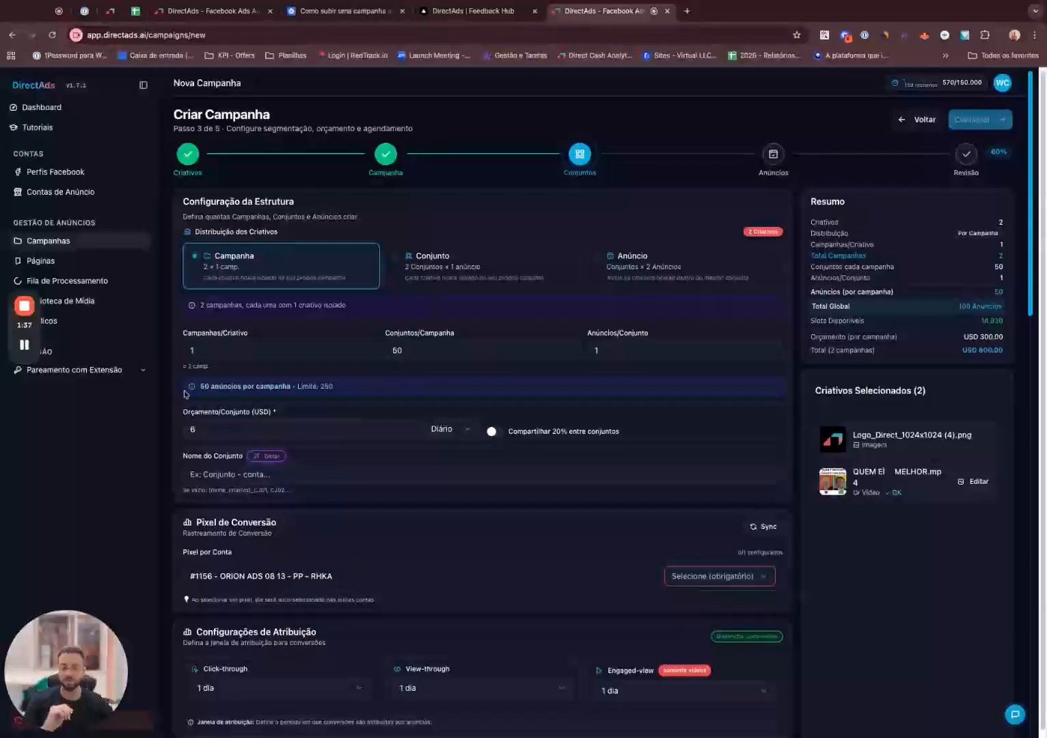
Try 5 campaigns per creative, check the campaign total in the summary, and set the value back to 1.
{"action": "left_click_drag", "start_coordinate": [215, 349], "coordinate": [118, 335]}
{"action": "type", "text": "5"}
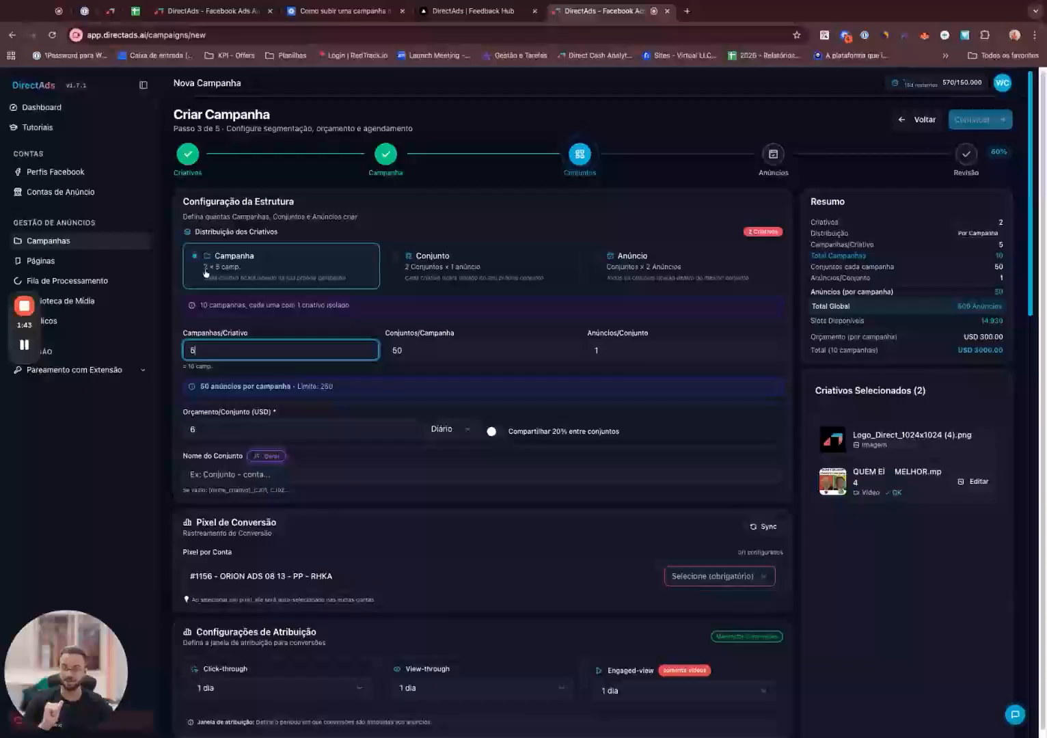
{"action": "double_click", "coordinate": [1007, 260]}
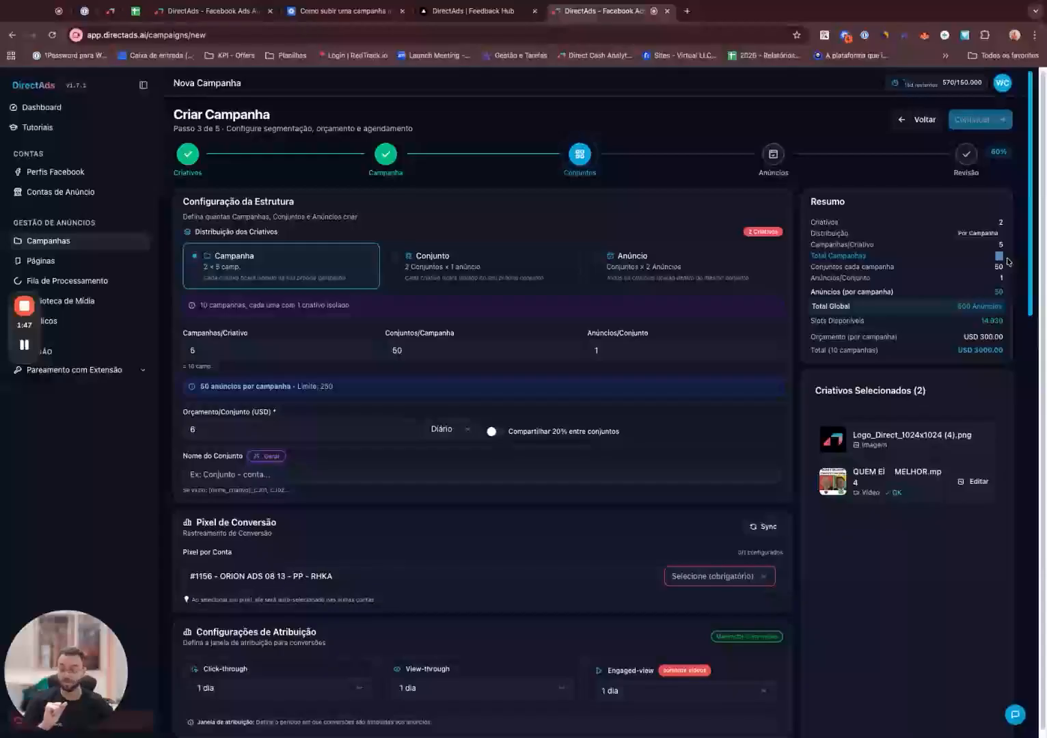
{"action": "double_click", "coordinate": [226, 352]}
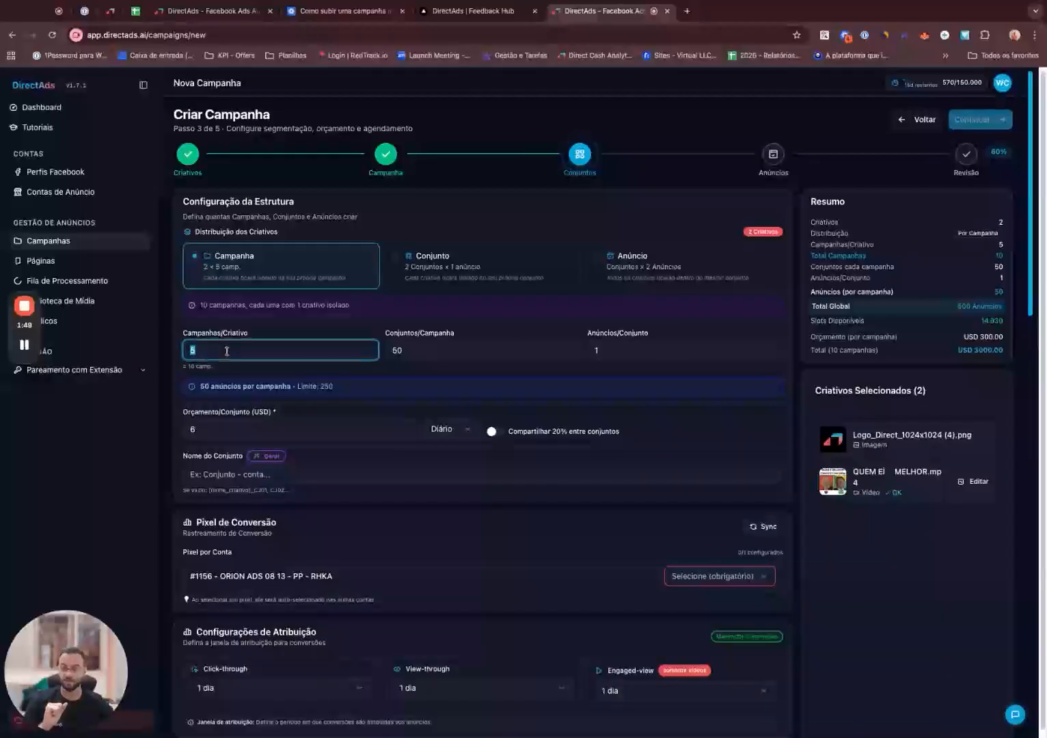
{"action": "type", "text": "1"}
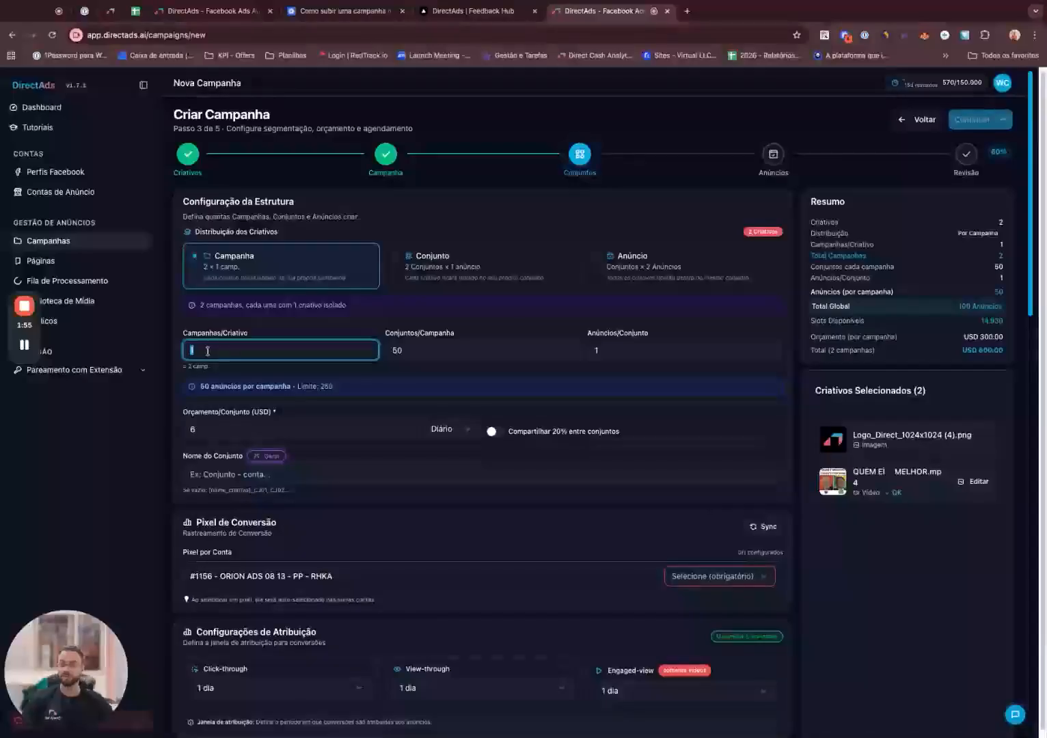
{"action": "left_click", "coordinate": [411, 352]}
{"action": "key", "text": "Tab"}
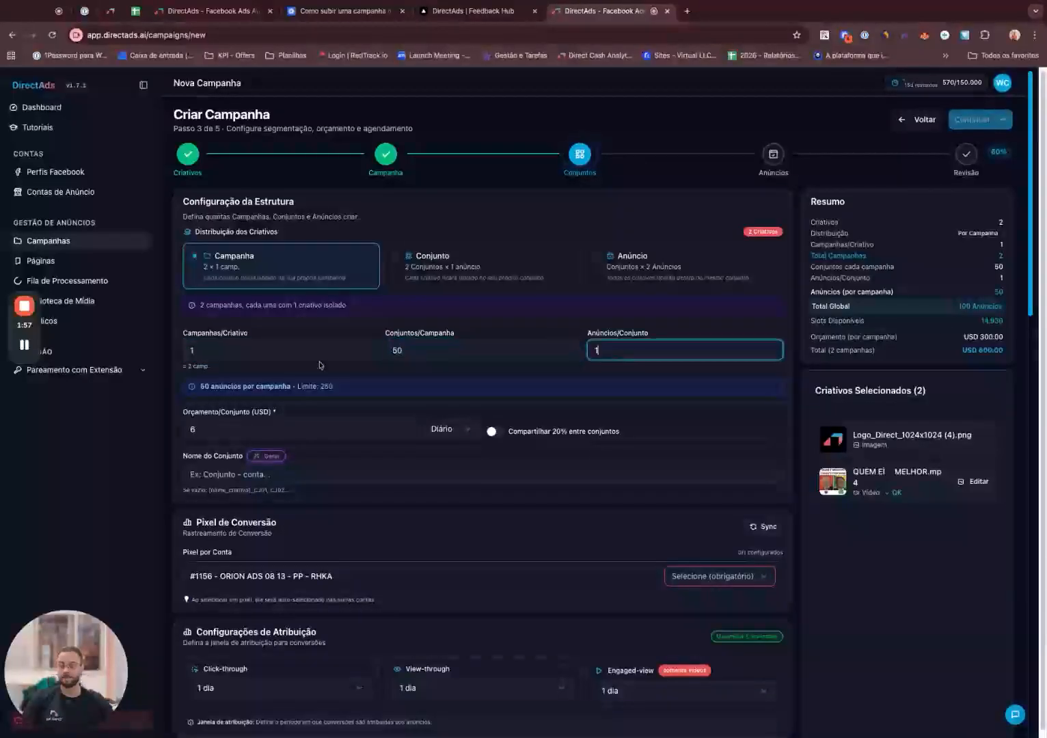
{"action": "left_click", "coordinate": [316, 352]}
{"action": "left_click", "coordinate": [413, 349]}
{"action": "key", "text": "Tab"}
{"action": "left_click", "coordinate": [424, 353]}
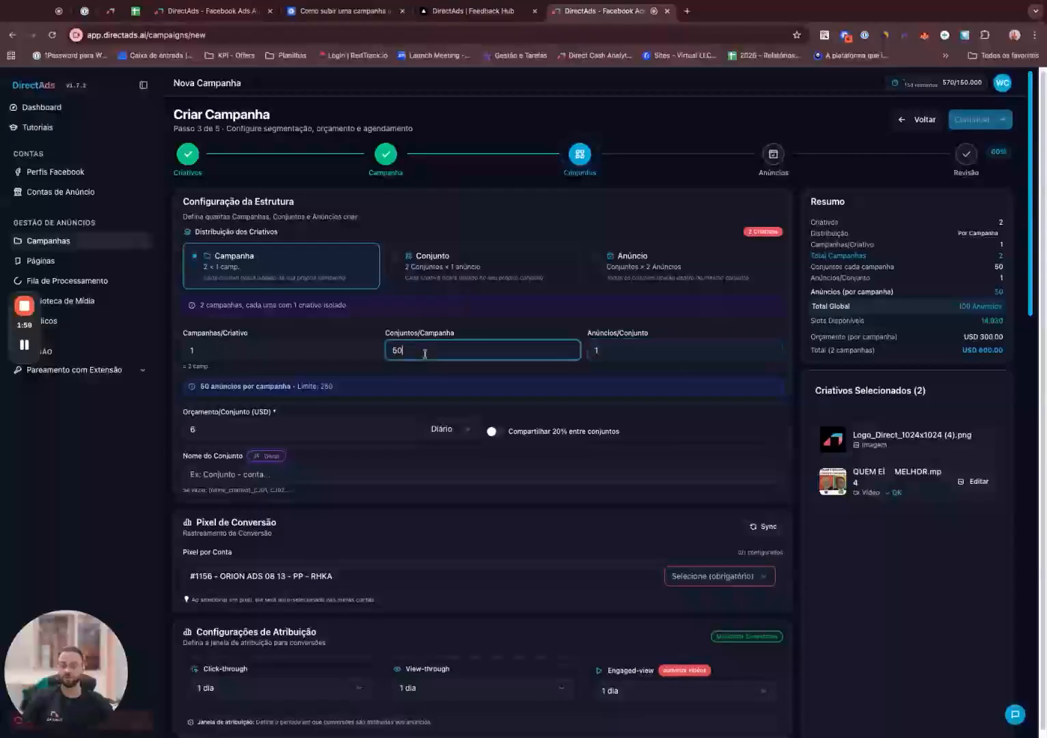
{"action": "left_click", "coordinate": [218, 354]}
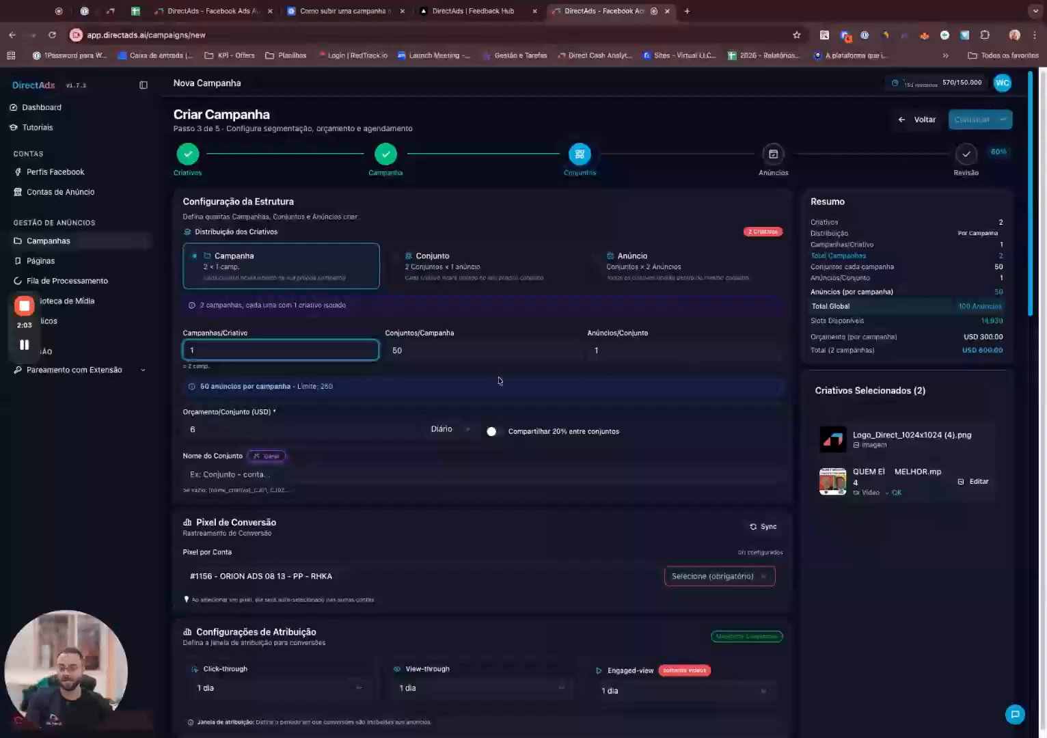
{"action": "double_click", "coordinate": [234, 356]}
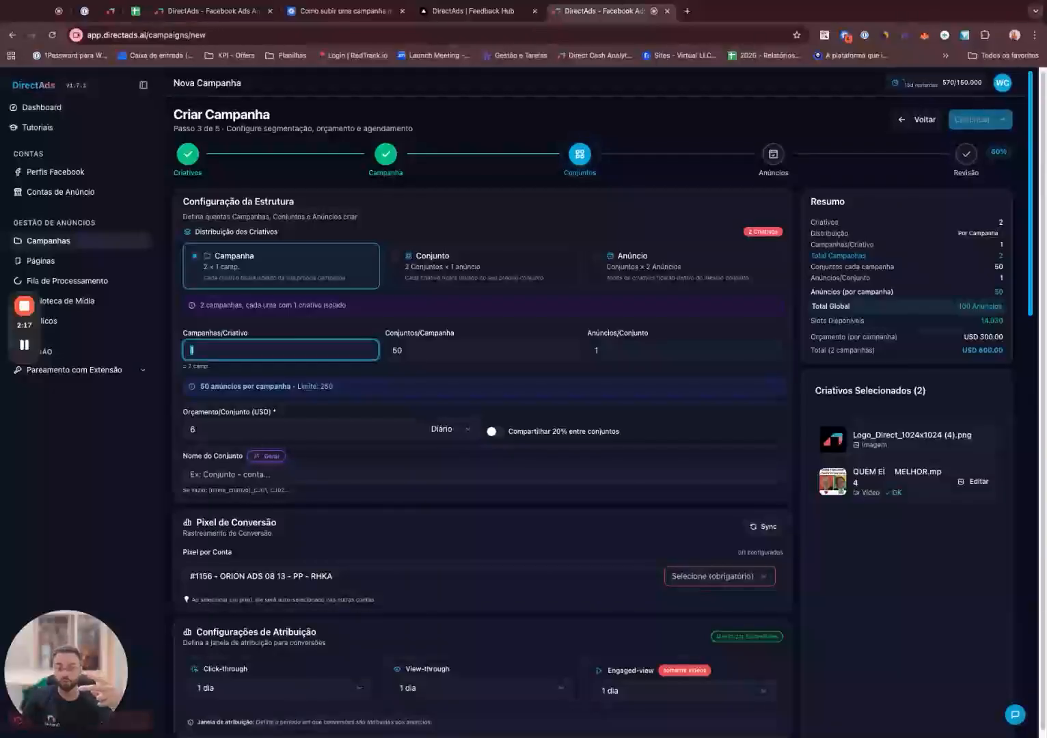
Distribute the creatives by Conjunto, trying 2 ad sets per campaign and setting the value back to 1.
{"action": "left_click", "coordinate": [432, 269]}
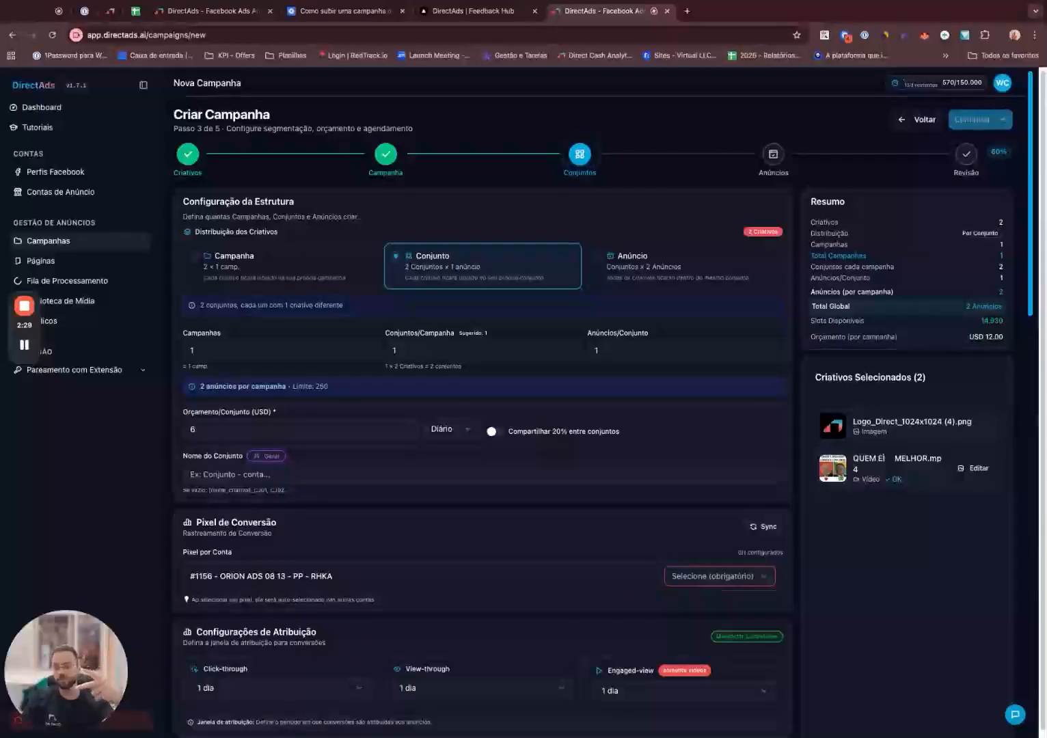
{"action": "left_click", "coordinate": [420, 353]}
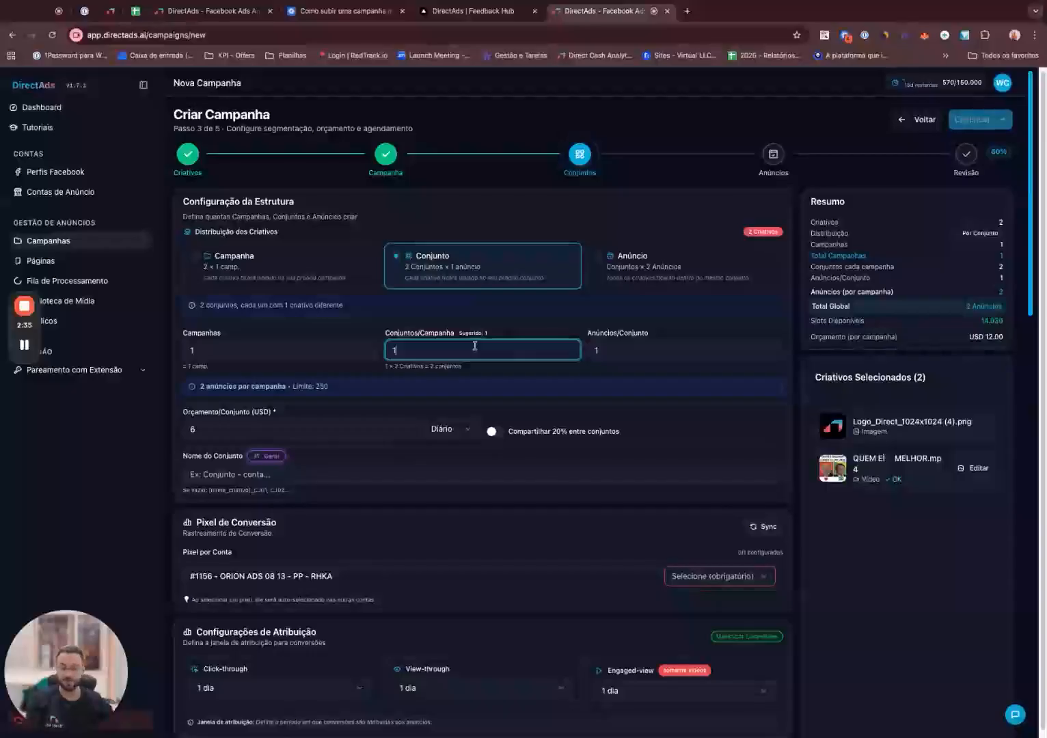
{"action": "type", "text": "2"}
{"action": "key", "text": "BackSpace"}
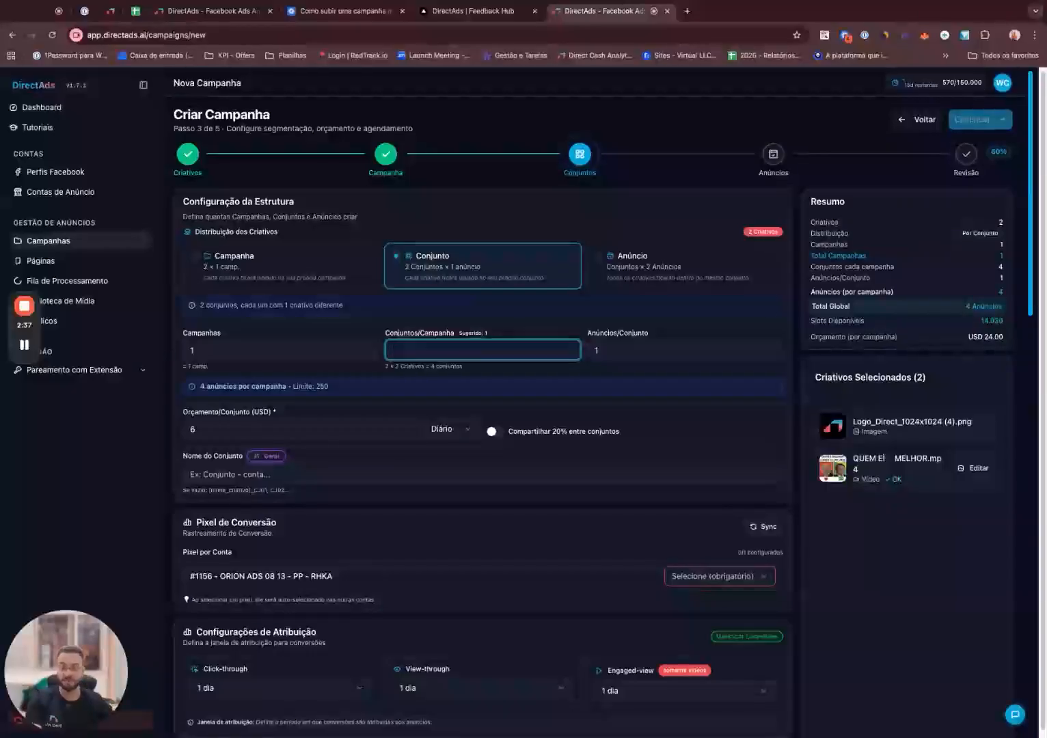
{"action": "type", "text": "1"}
{"action": "left_click", "coordinate": [429, 272]}
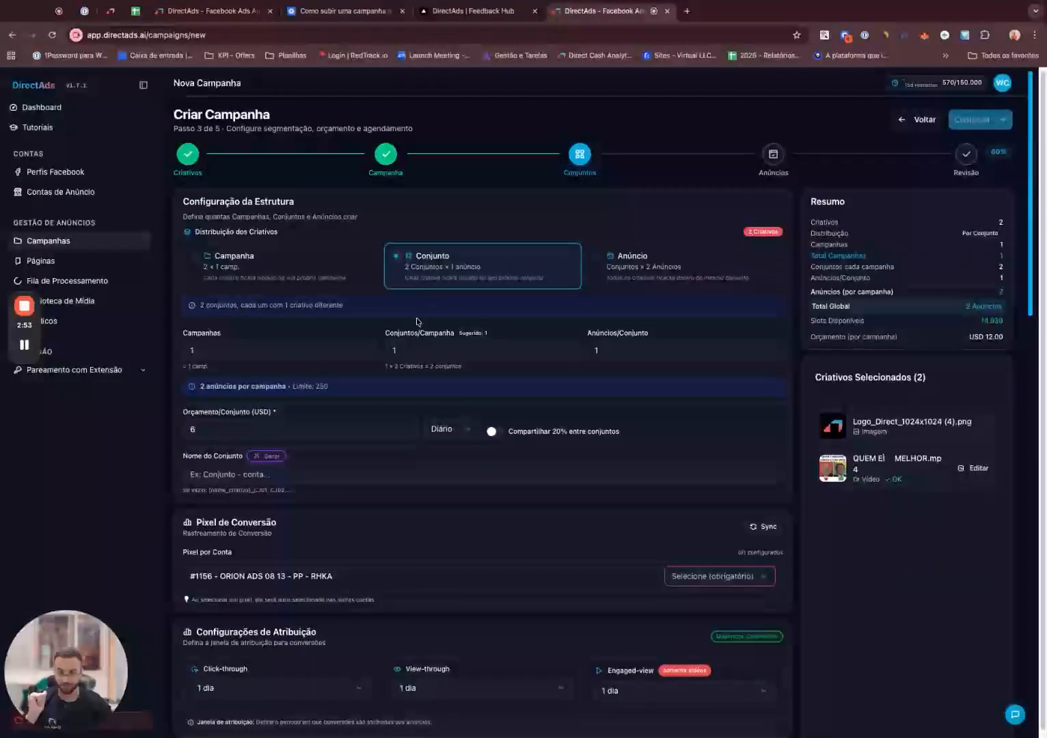
Set the ad sets per campaign to 2 for the Conjunto distribution and check the calculation beneath the value.
{"action": "left_click", "coordinate": [570, 351]}
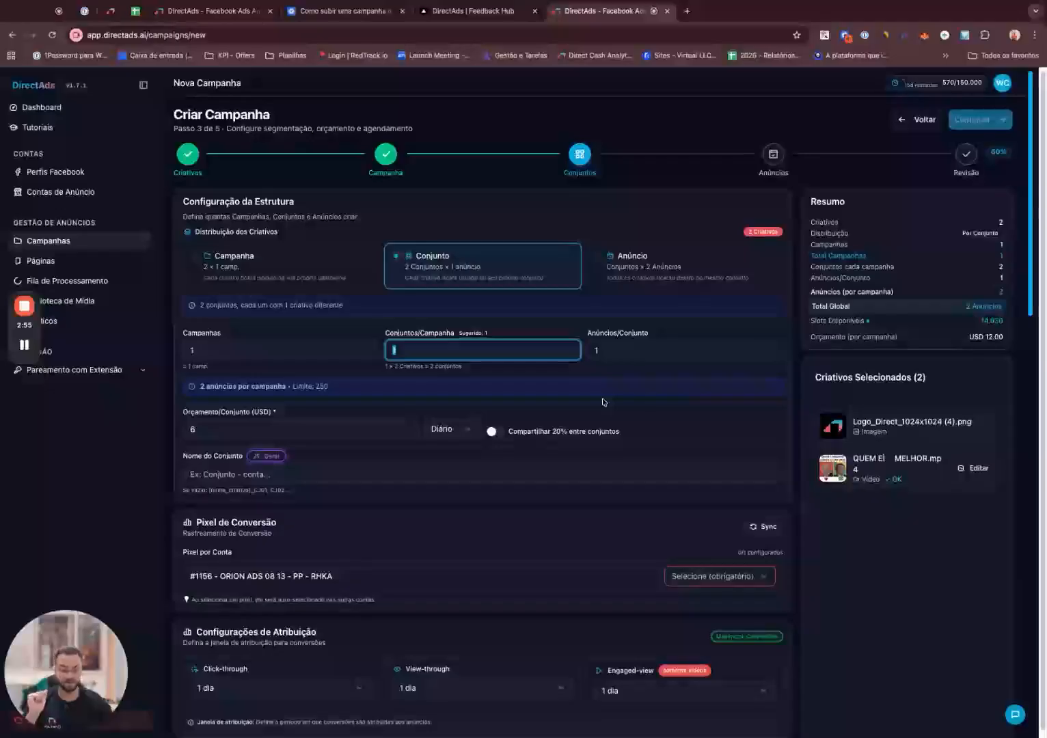
{"action": "type", "text": "2"}
{"action": "left_click", "coordinate": [469, 326]}
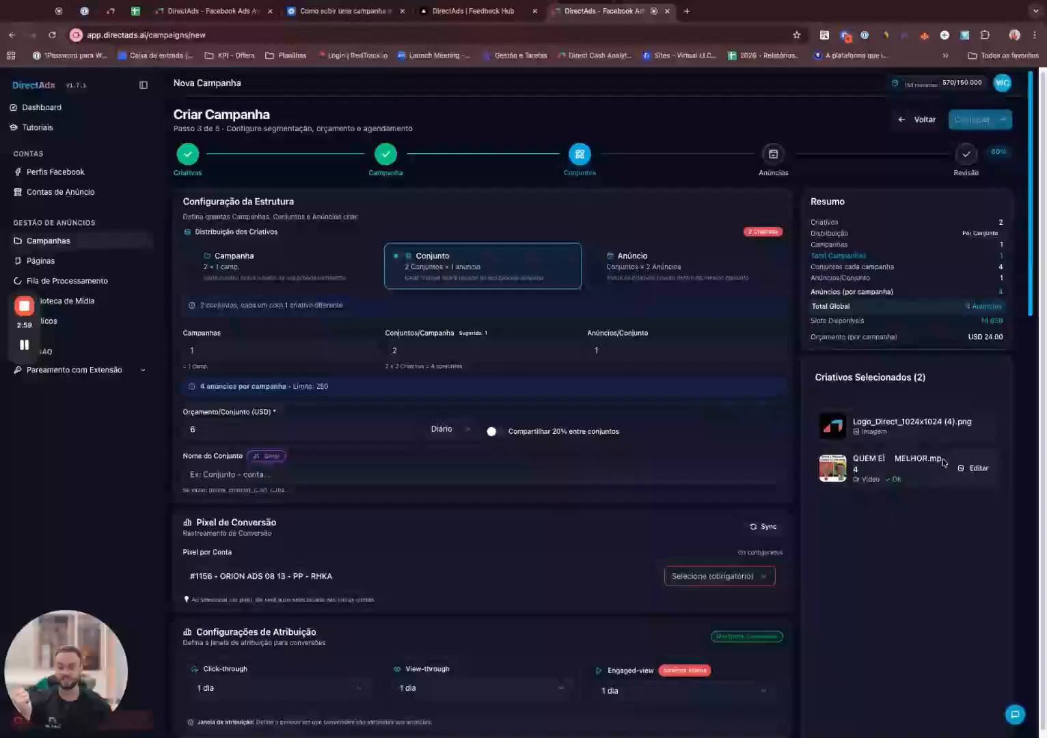
{"action": "left_click_drag", "start_coordinate": [472, 368], "coordinate": [425, 367]}
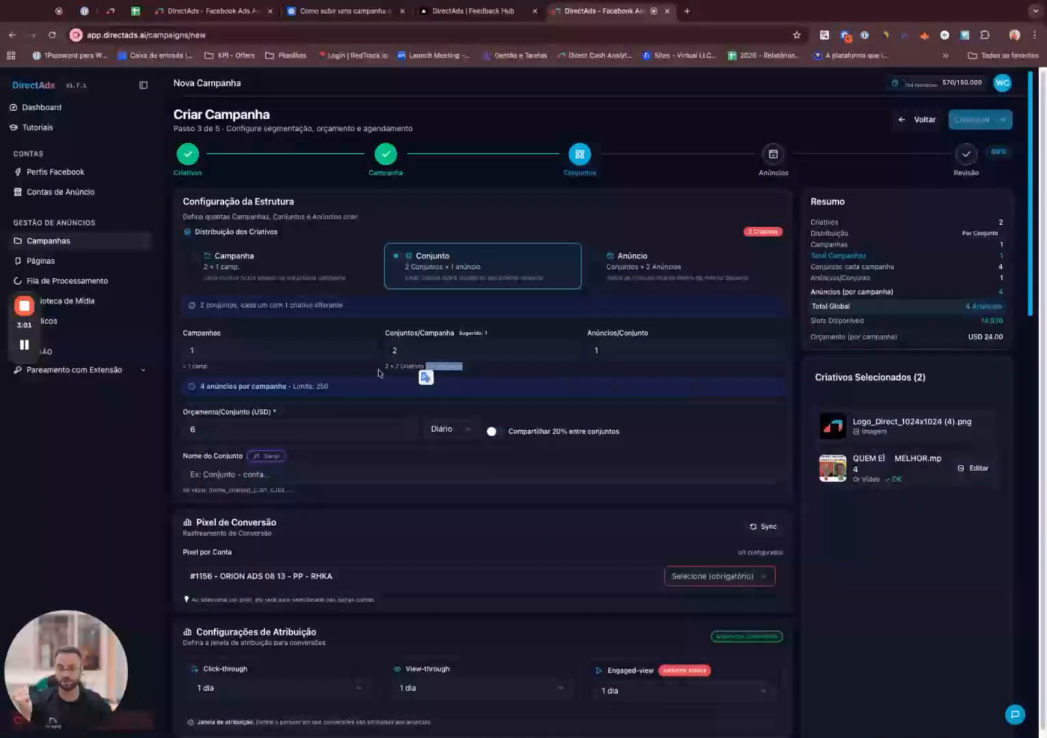
Set the number of ad sets per campaign to 1 for the Conjunto distribution.
{"action": "left_click", "coordinate": [444, 367]}
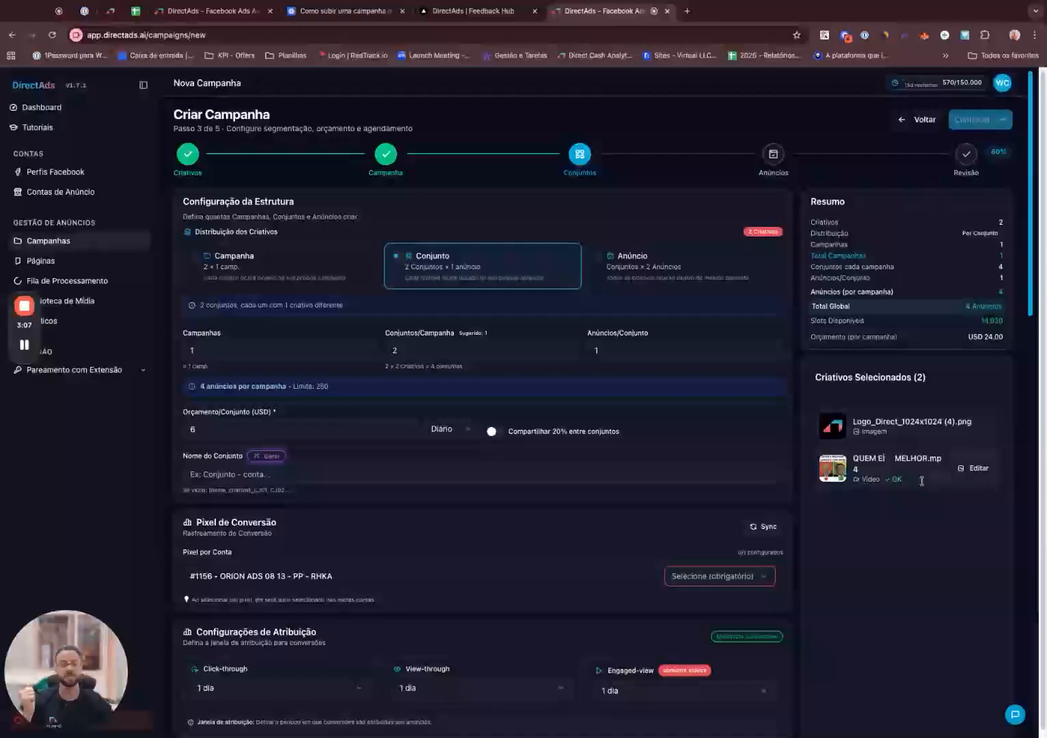
{"action": "double_click", "coordinate": [394, 350]}
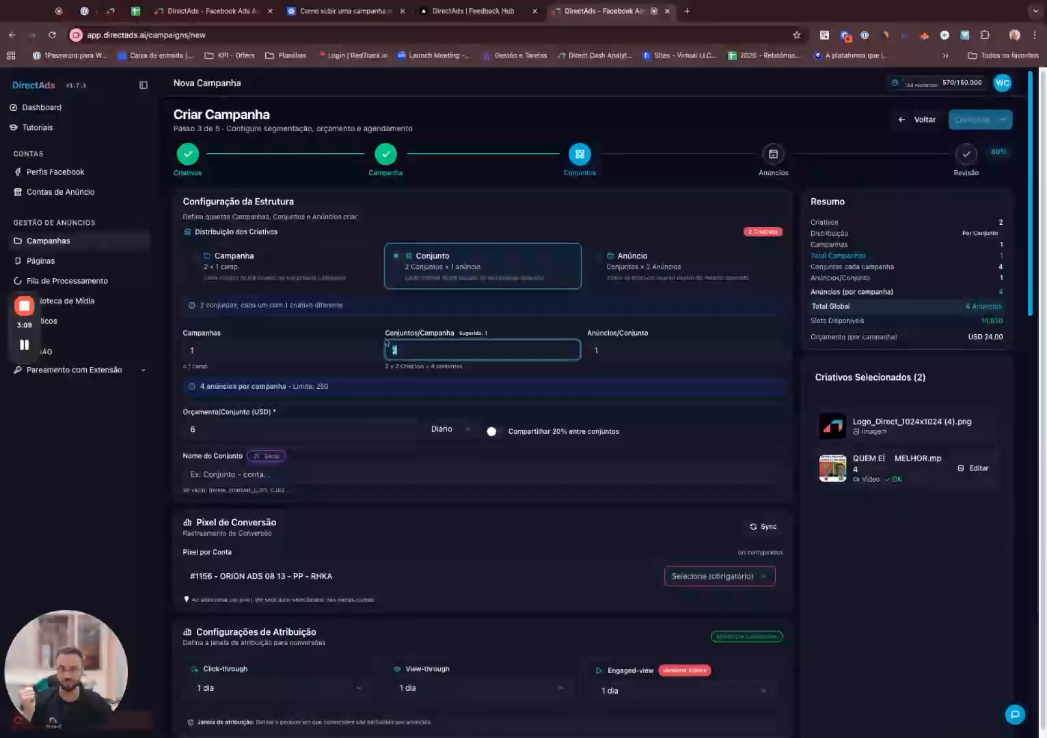
{"action": "type", "text": "1"}
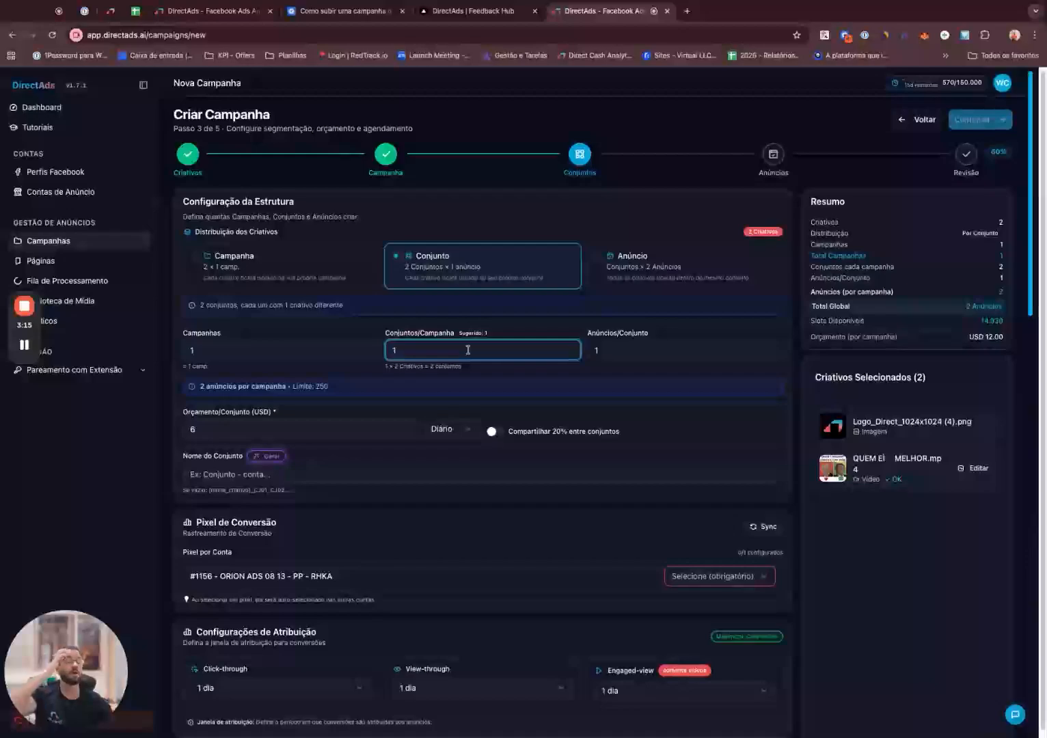
Try 10 campaigns for the Conjunto distribution, look at the ad set and ad counts, and set the campaign count back to 1.
{"action": "left_click", "coordinate": [319, 352]}
{"action": "type", "text": "10"}
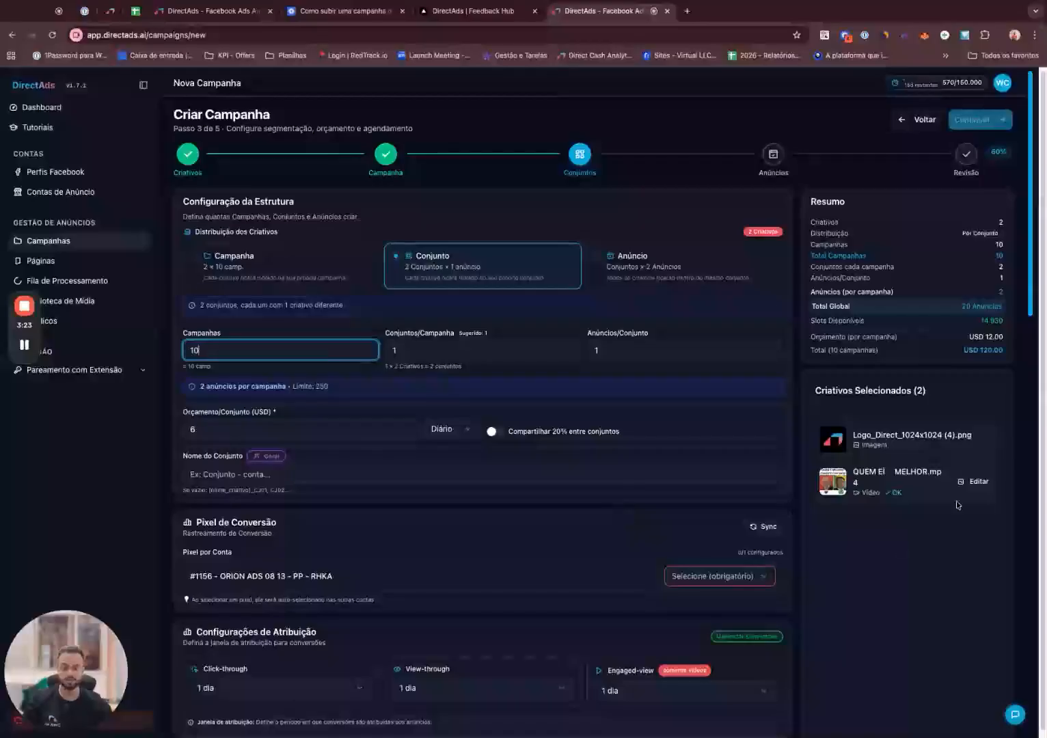
{"action": "left_click", "coordinate": [442, 348]}
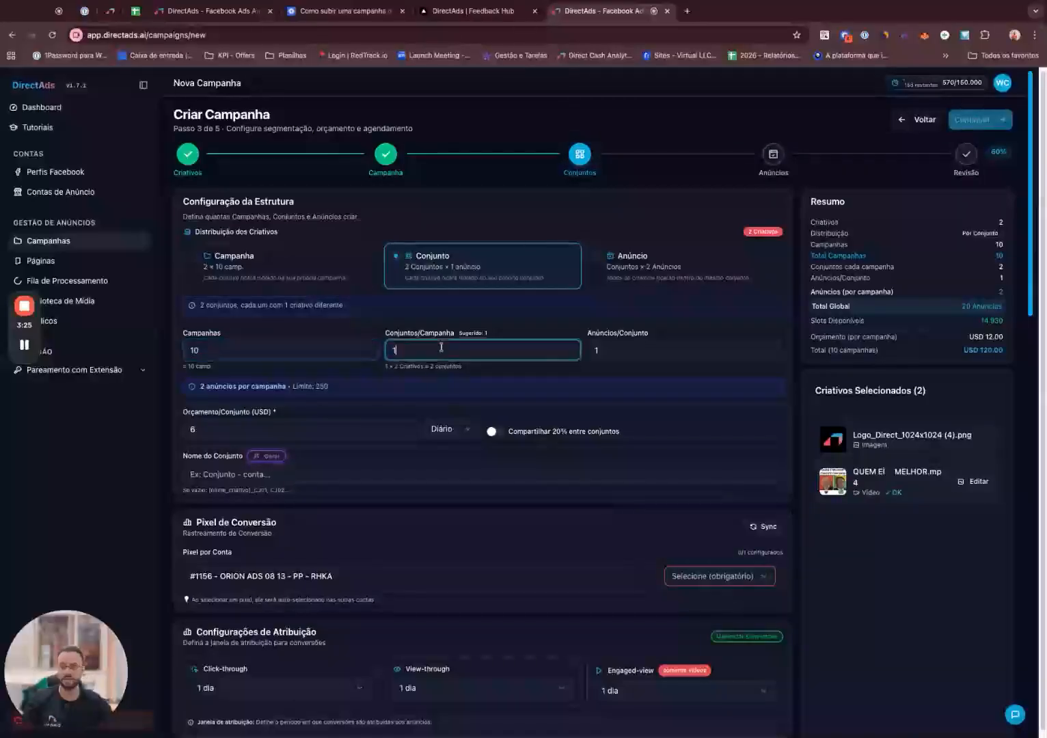
{"action": "left_click", "coordinate": [675, 347]}
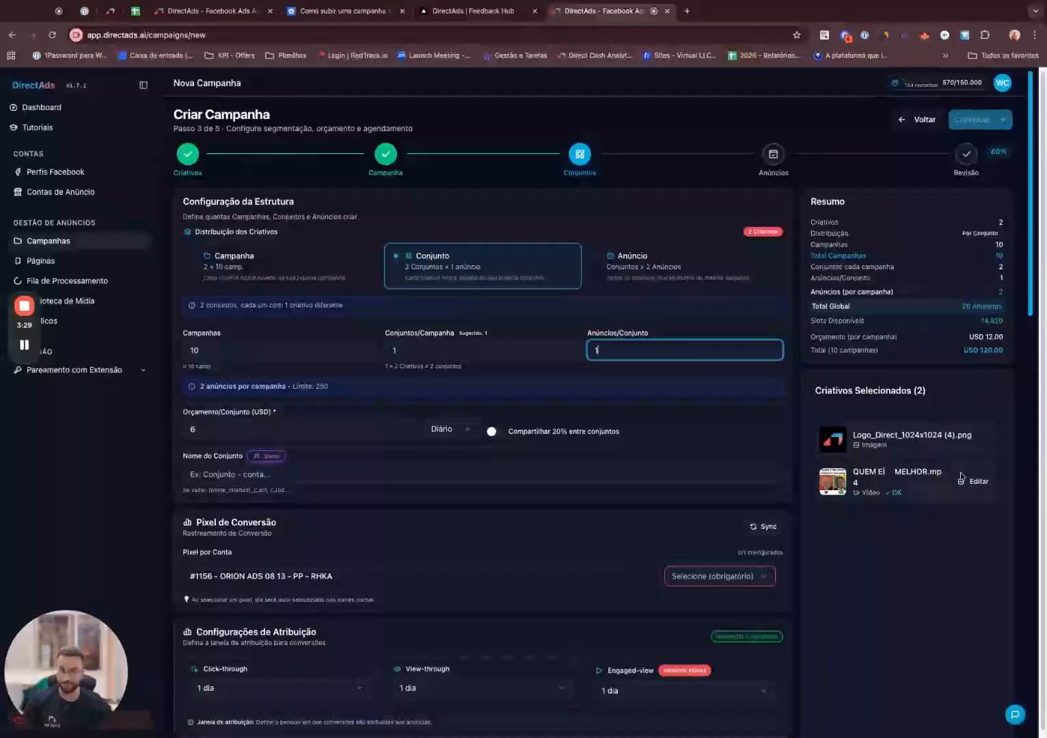
{"action": "left_click", "coordinate": [217, 350]}
{"action": "key", "text": "BackSpace"}
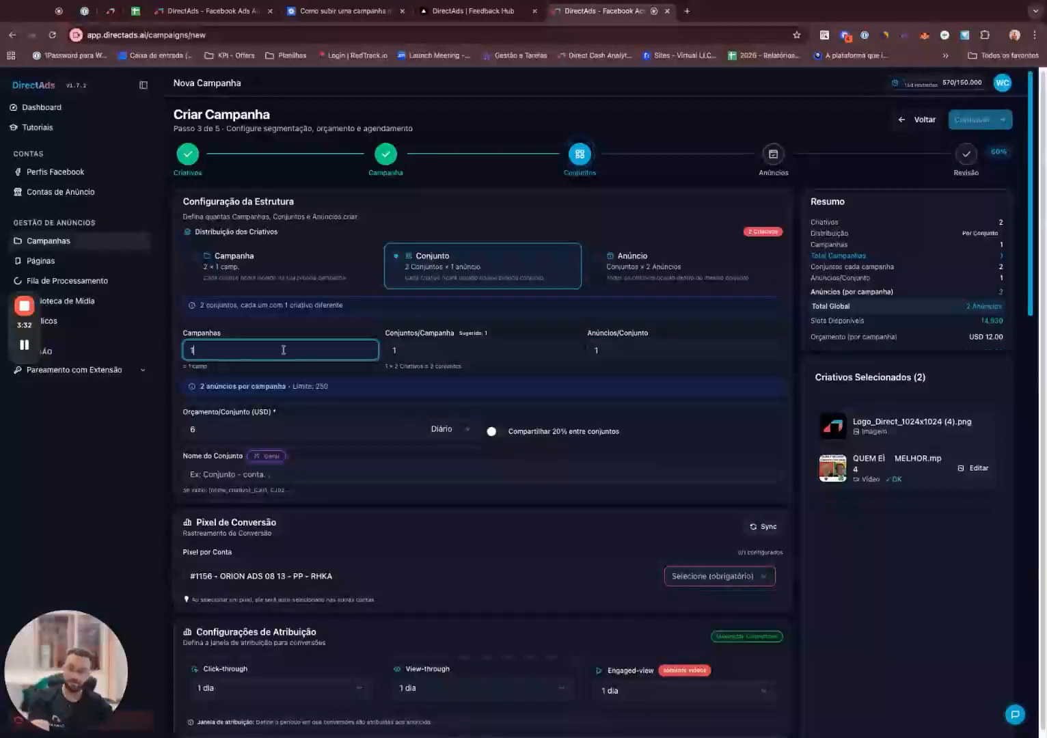
Distribute the creatives by Anúncio, try 10 ads per ad set, set it back to 1, and review the three structure counts.
{"action": "left_click", "coordinate": [671, 266]}
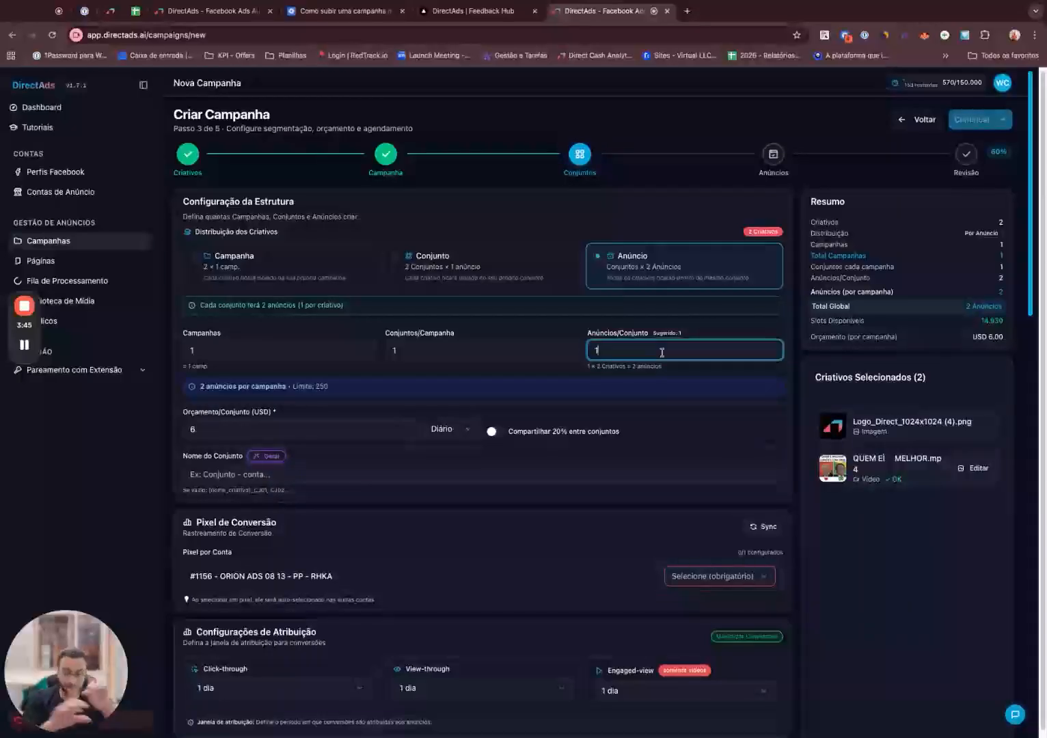
{"action": "type", "text": "0"}
{"action": "key", "text": "BackSpace"}
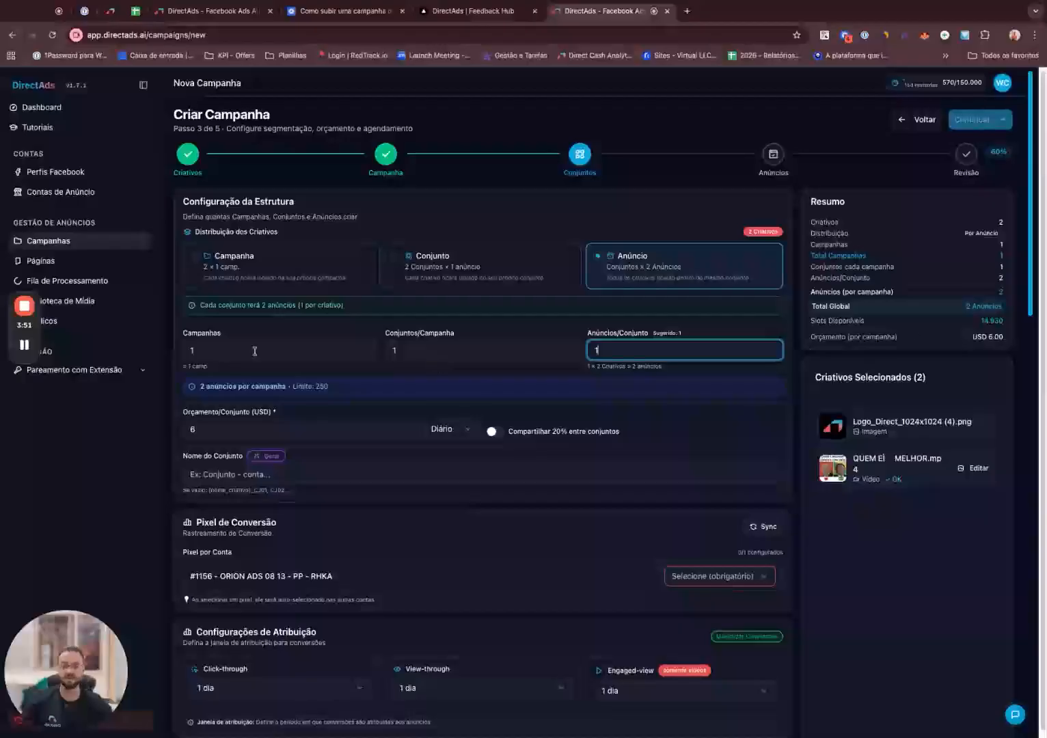
{"action": "left_click", "coordinate": [246, 352]}
{"action": "left_click", "coordinate": [406, 351]}
{"action": "left_click", "coordinate": [616, 351]}
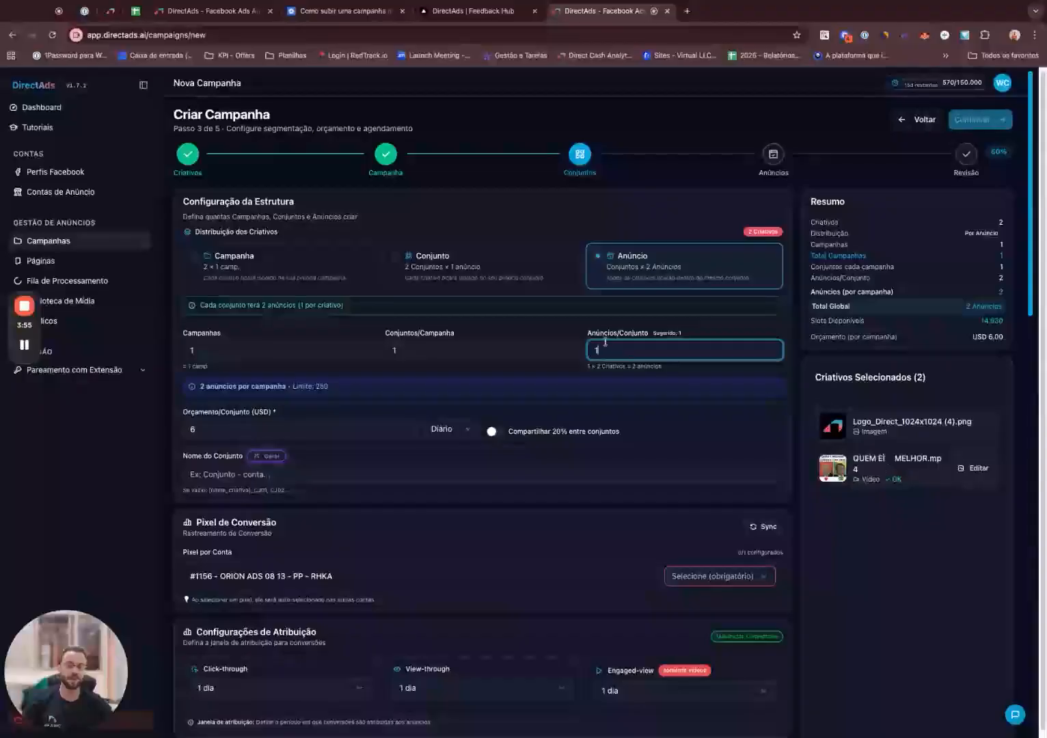
{"action": "left_click_drag", "start_coordinate": [606, 347], "coordinate": [566, 352]}
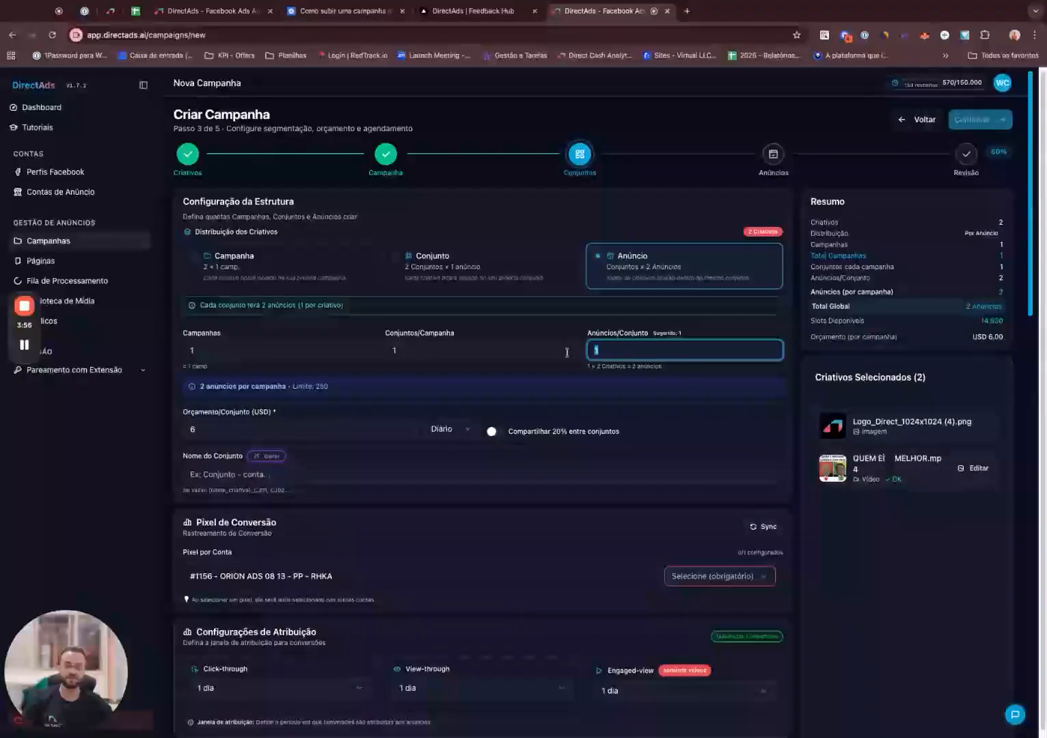
{"action": "left_click", "coordinate": [637, 353]}
{"action": "left_click", "coordinate": [485, 331]}
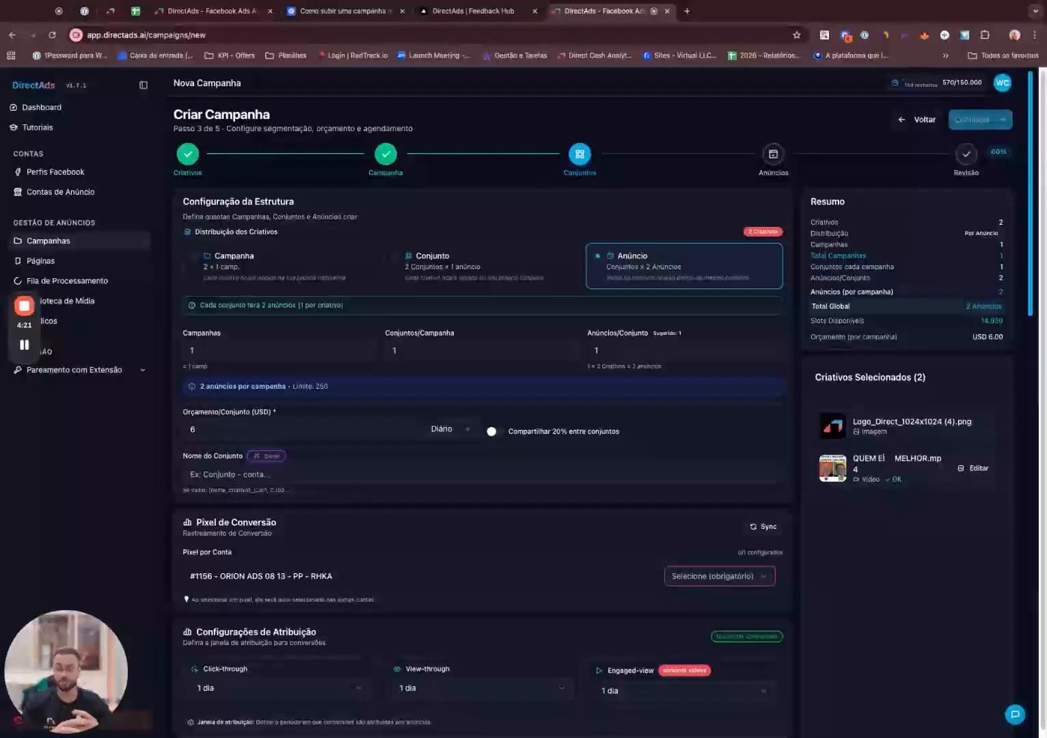
Distribute the creatives by Campanha, revisit the campaign settings, and return to the ad set stage.
{"action": "left_click", "coordinate": [287, 267]}
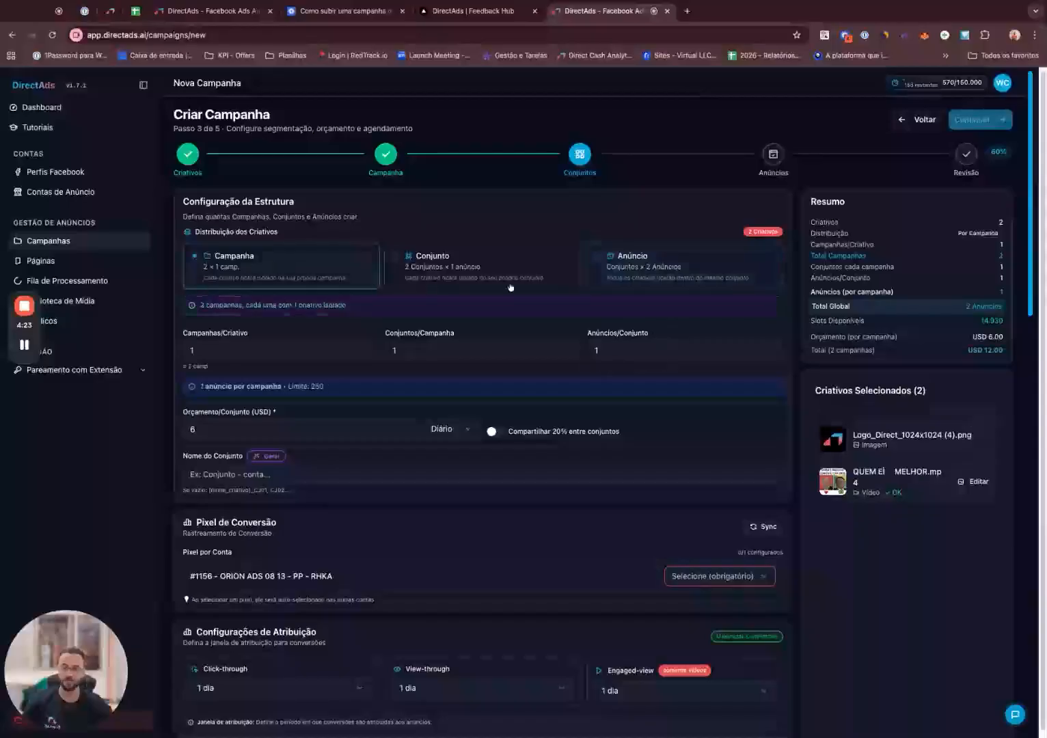
{"action": "left_click", "coordinate": [509, 287]}
{"action": "left_click", "coordinate": [290, 275]}
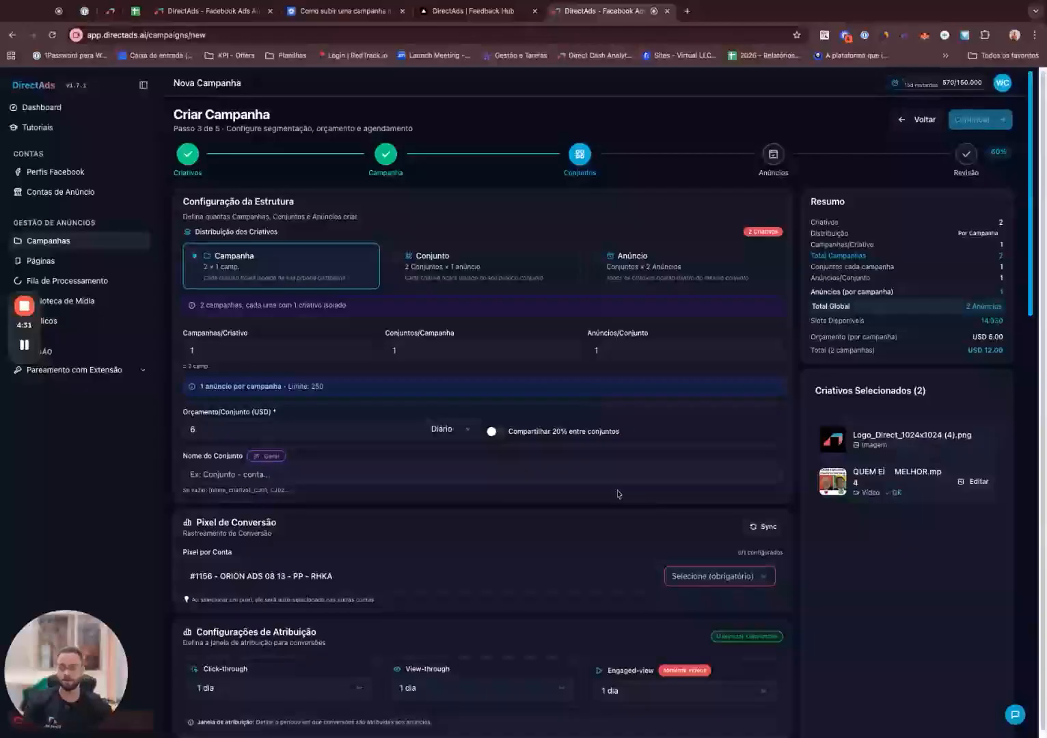
{"action": "left_click", "coordinate": [919, 120]}
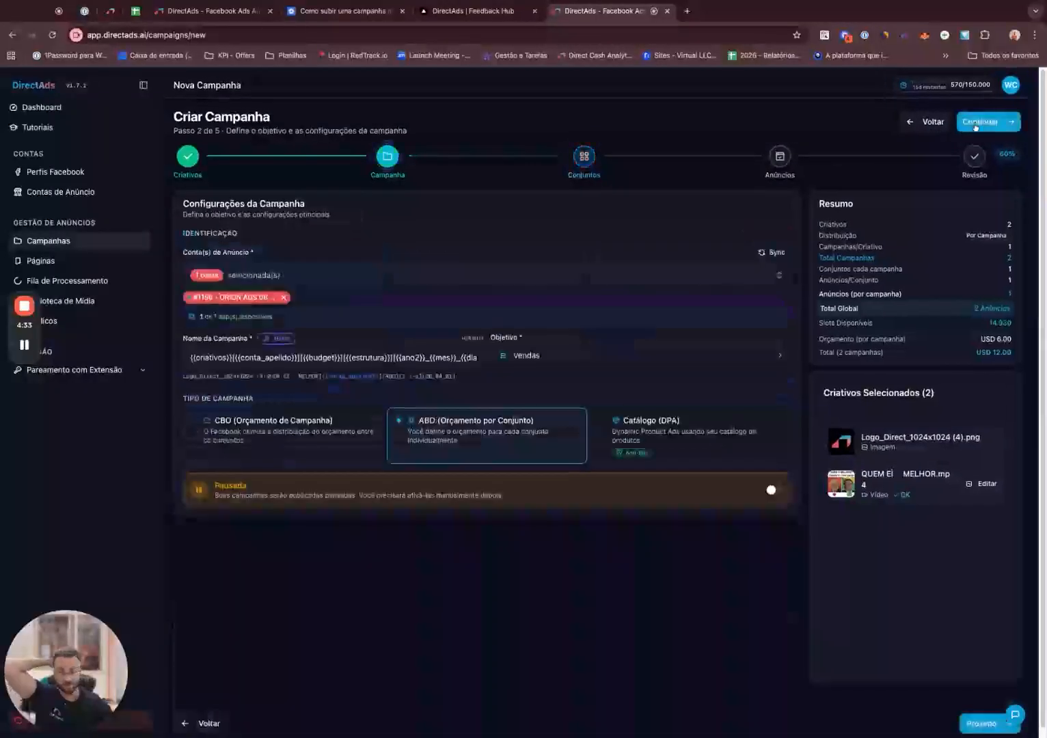
{"action": "left_click", "coordinate": [977, 120]}
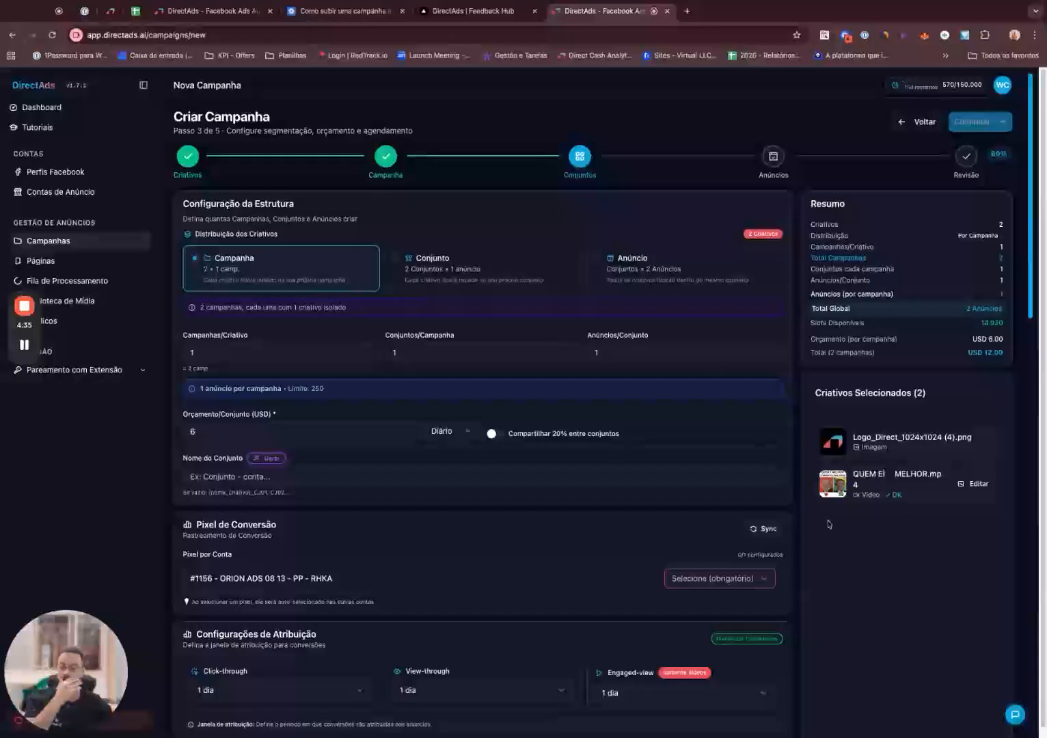
Select the [VENDAS] conversion pixel for the ad account and continue to the ads stage.
{"action": "left_click", "coordinate": [720, 578]}
{"action": "left_click", "coordinate": [724, 601]}
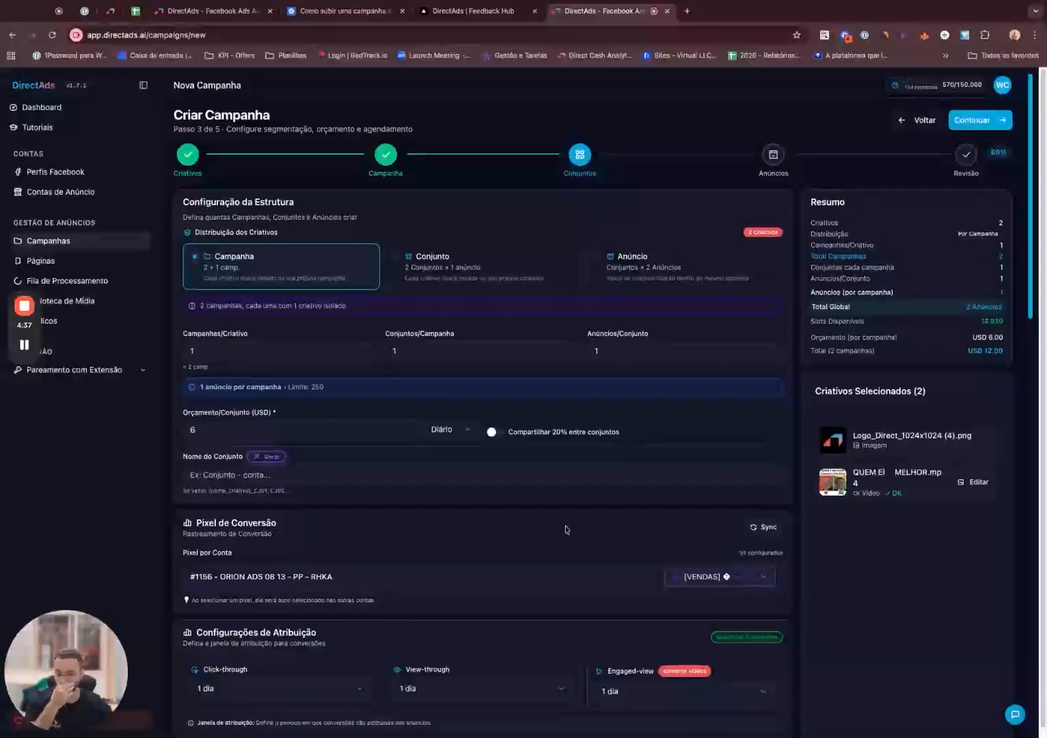
{"action": "scroll", "coordinate": [566, 530], "scroll_direction": "down", "scroll_amount": 15}
{"action": "left_click", "coordinate": [974, 726]}
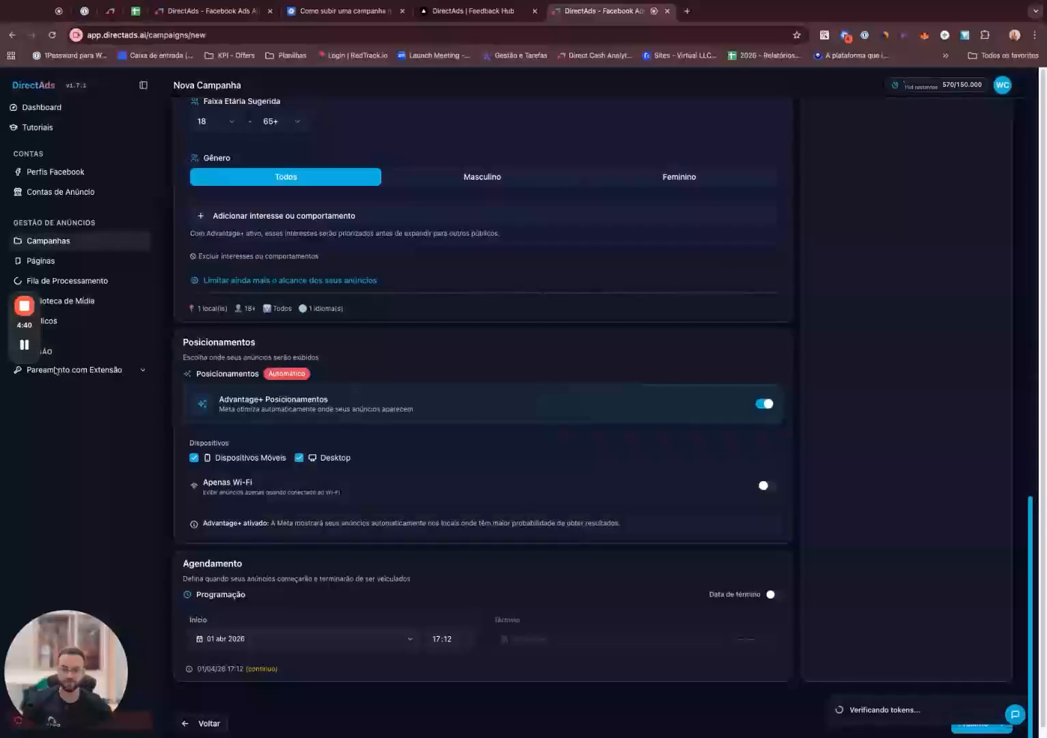
Enter google.com as the ads' destination URL.
{"action": "scroll", "coordinate": [426, 408], "scroll_direction": "up", "scroll_amount": 15}
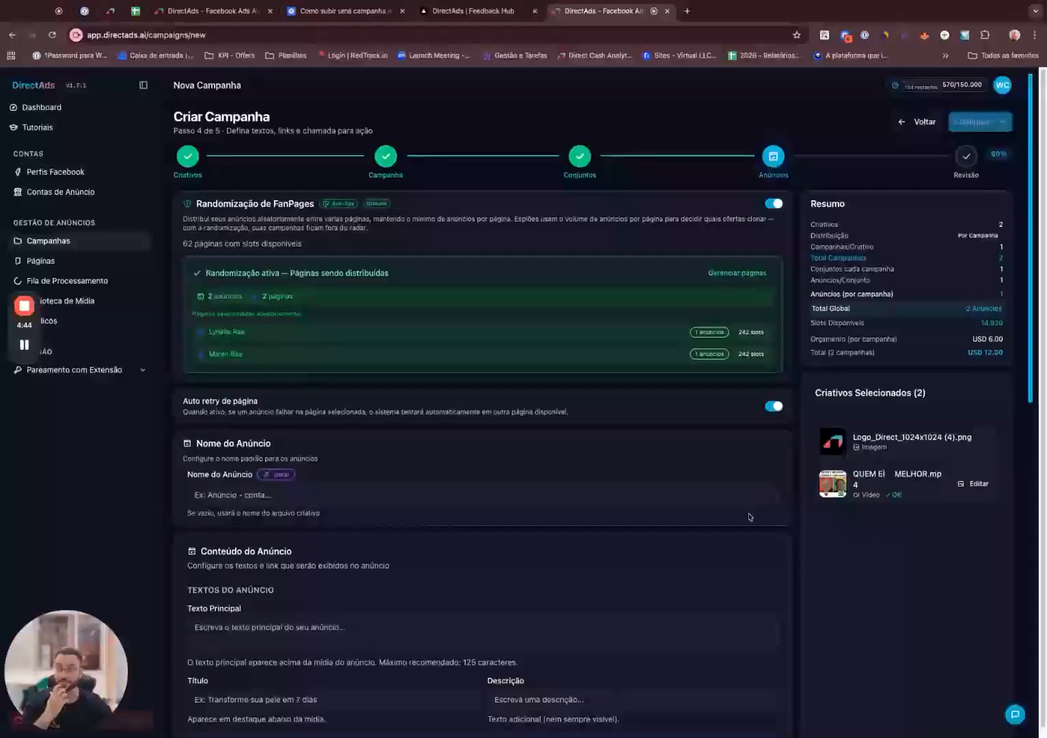
{"action": "scroll", "coordinate": [749, 517], "scroll_direction": "down", "scroll_amount": 15}
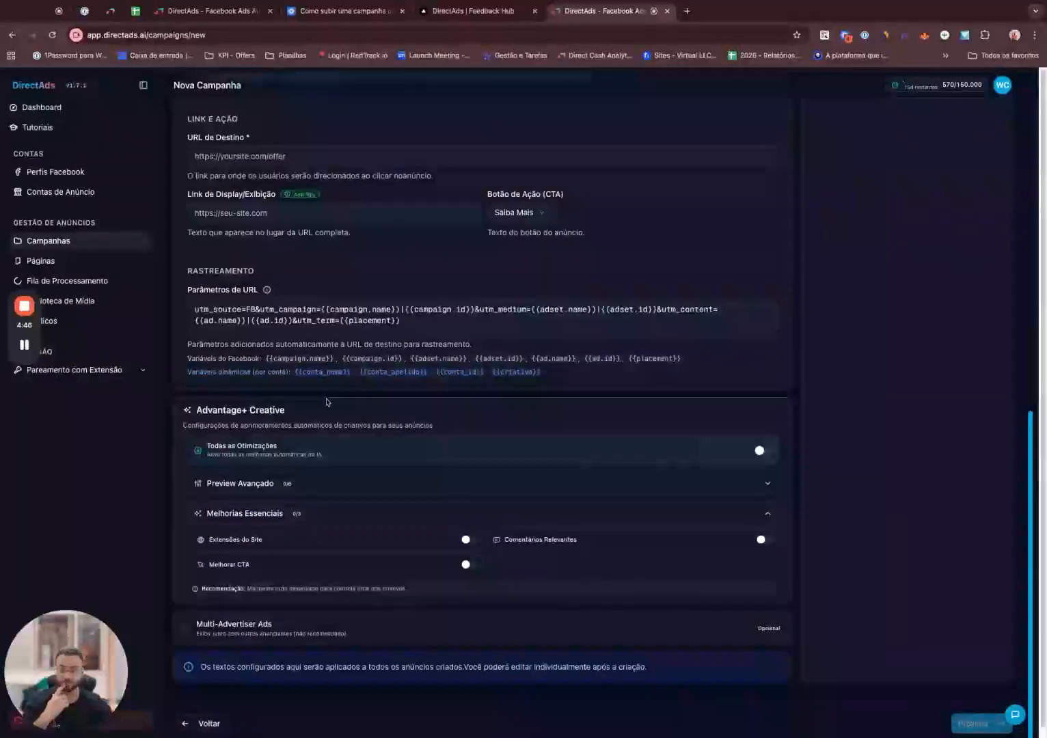
{"action": "scroll", "coordinate": [250, 408], "scroll_direction": "up", "scroll_amount": 3}
{"action": "left_click", "coordinate": [229, 360]}
{"action": "type", "text": "google.com"}
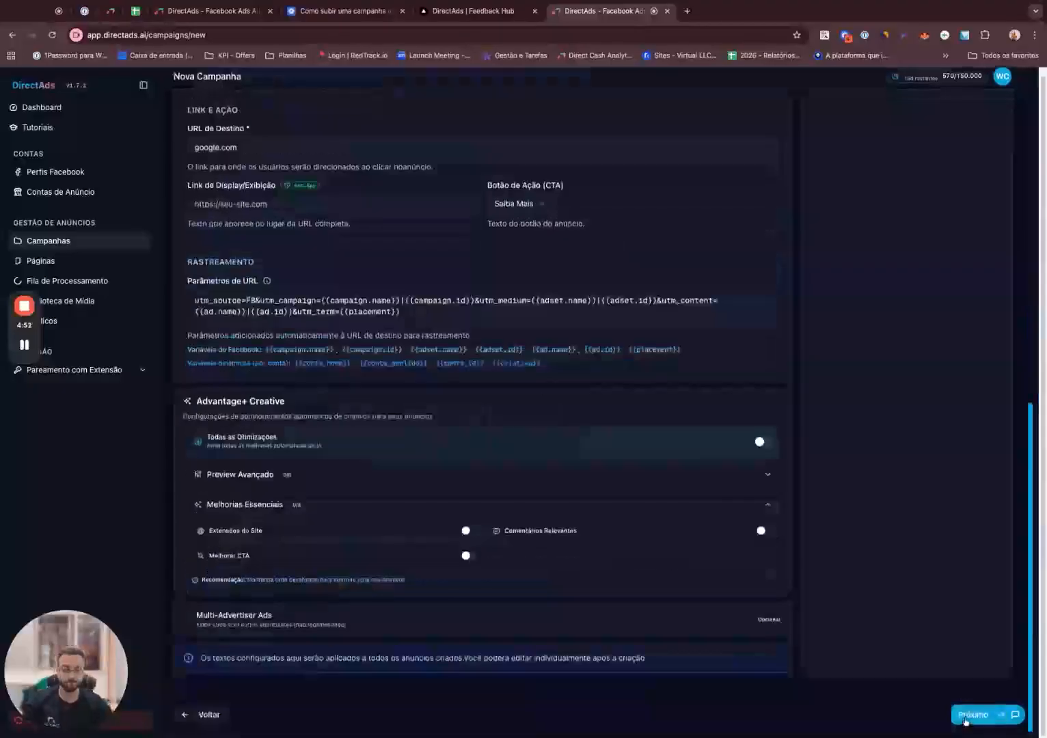
Continue to the review, create the 2 campaigns, and expand their details in the processing queue.
{"action": "left_click", "coordinate": [970, 715]}
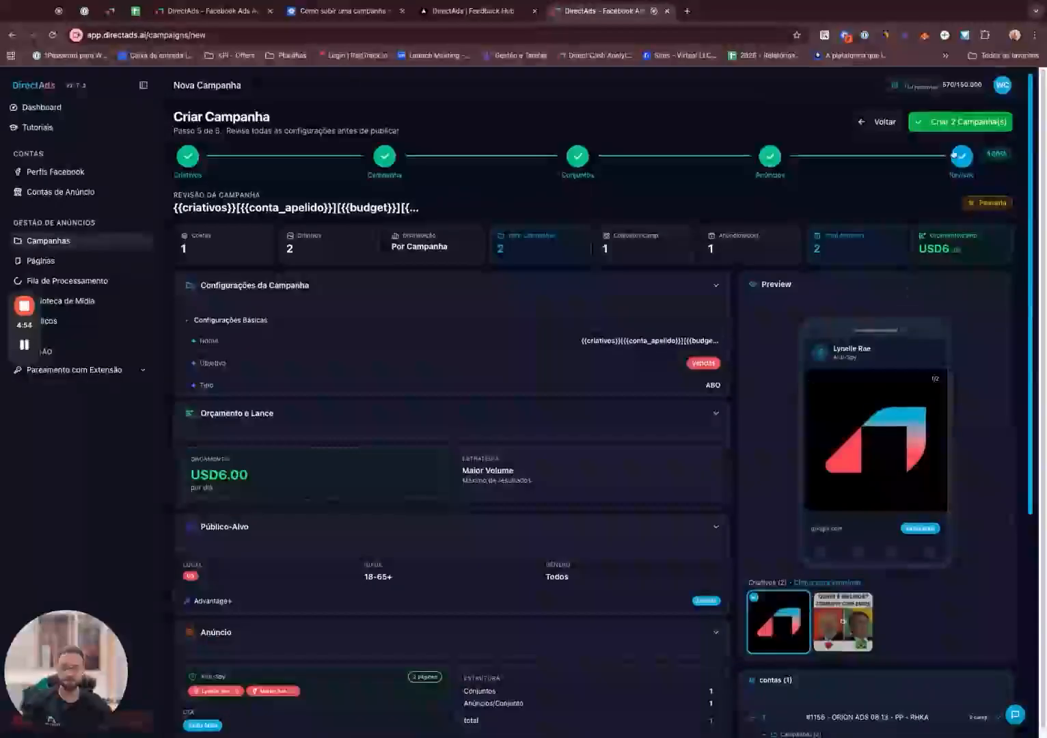
{"action": "left_click", "coordinate": [933, 122]}
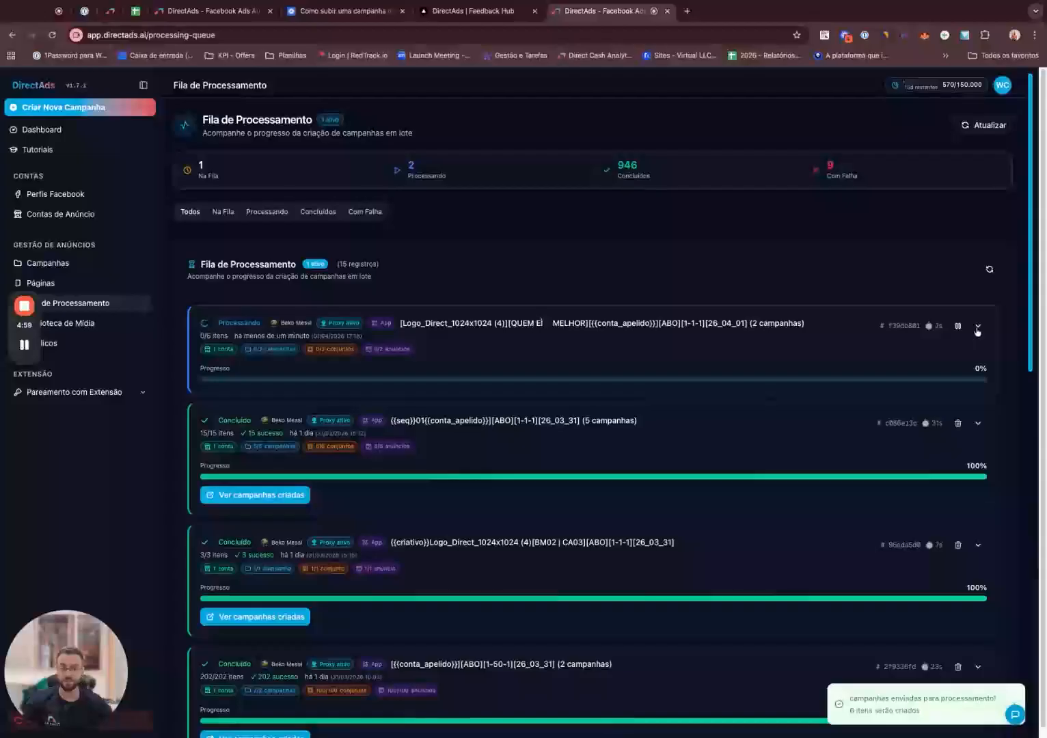
{"action": "left_click", "coordinate": [977, 327]}
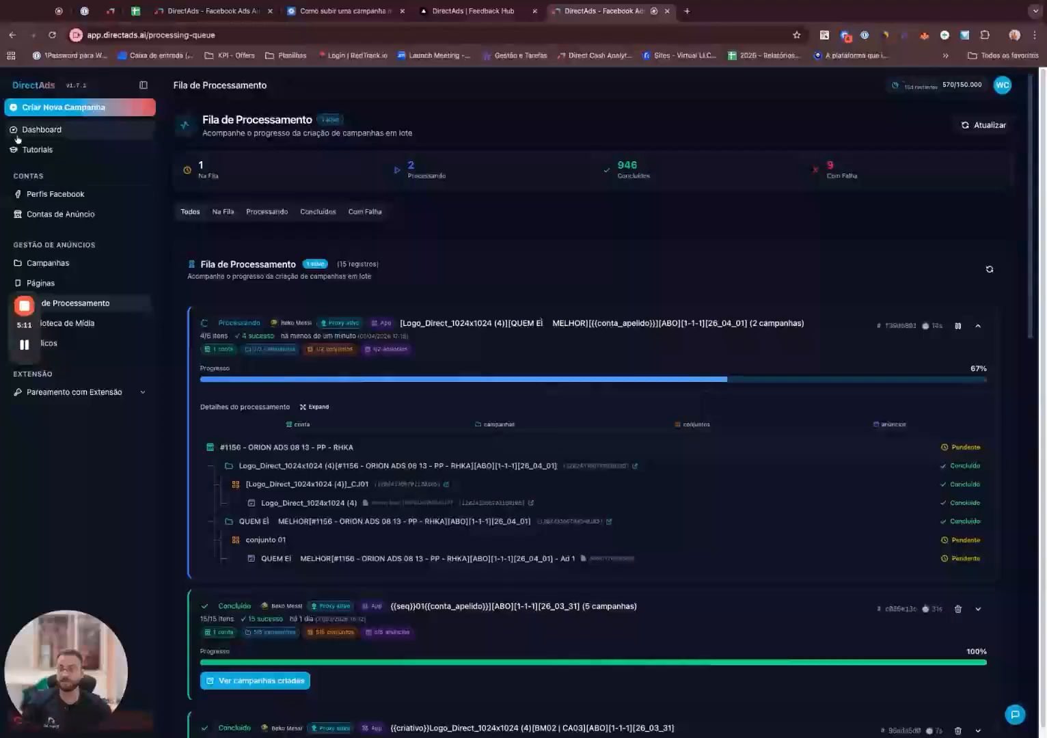
Start a new campaign with both the video and Logo_Direct_1024x1024 (4).png, and accept the existing campaign settings.
{"action": "left_click", "coordinate": [71, 111]}
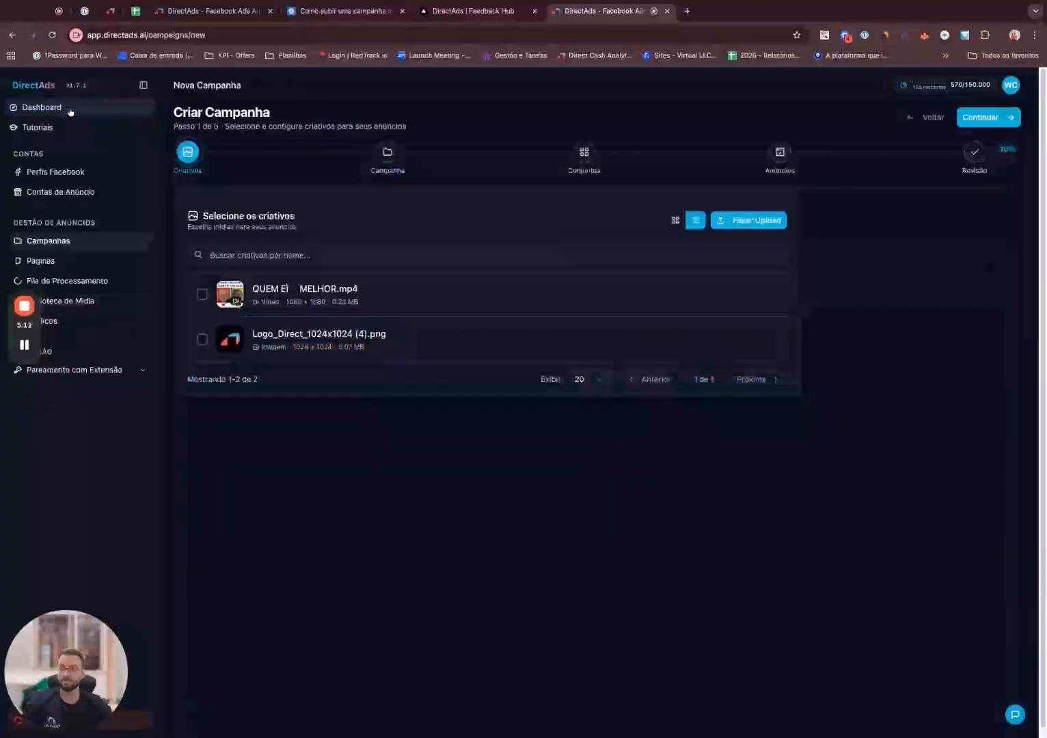
{"action": "left_click", "coordinate": [203, 294]}
{"action": "left_click", "coordinate": [202, 339]}
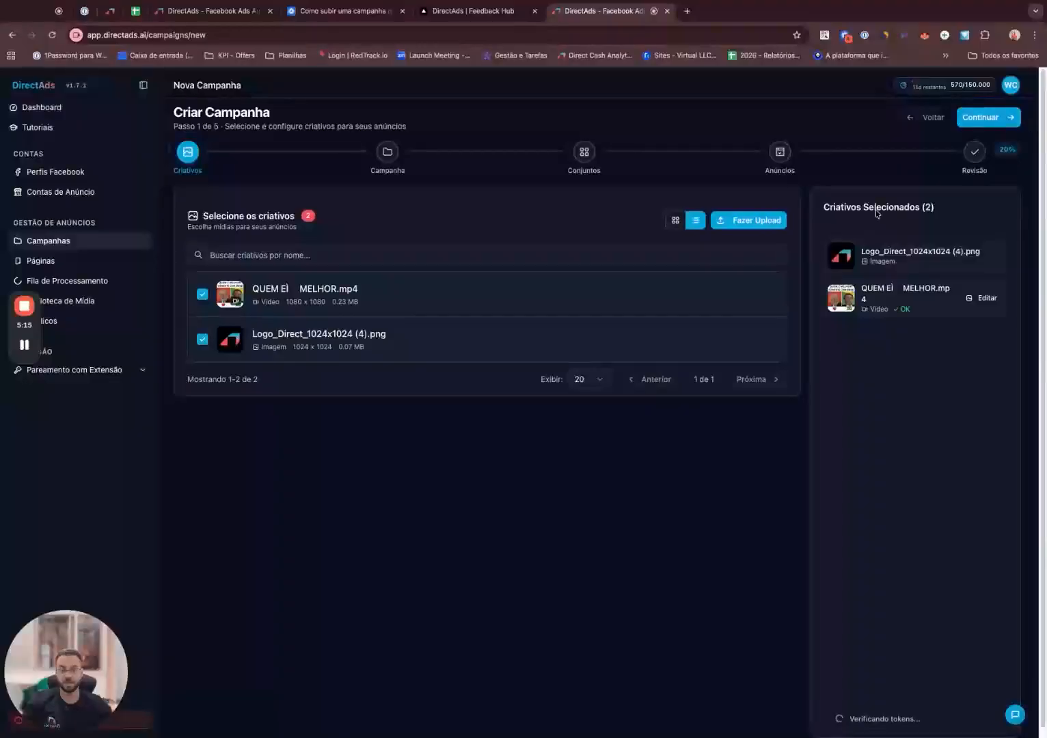
{"action": "left_click", "coordinate": [988, 116]}
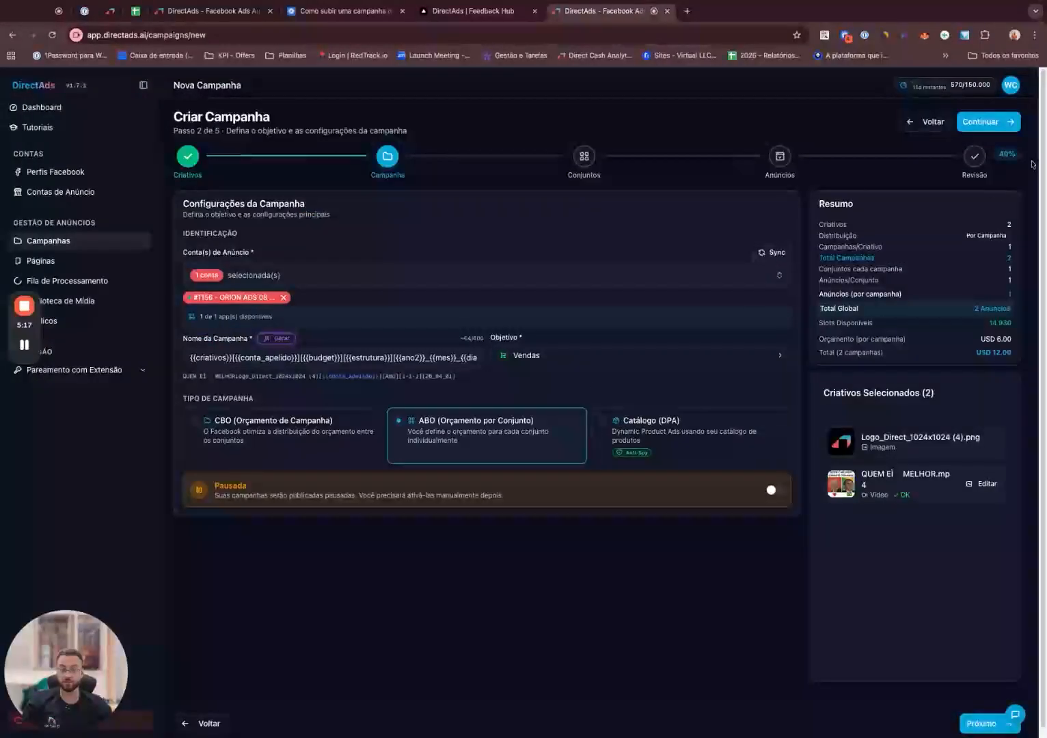
{"action": "left_click", "coordinate": [987, 122]}
Distribute the creatives by Conjunto, keeping 1 ad set per campaign for each creative and 1 ad per ad set.
{"action": "left_click", "coordinate": [460, 276]}
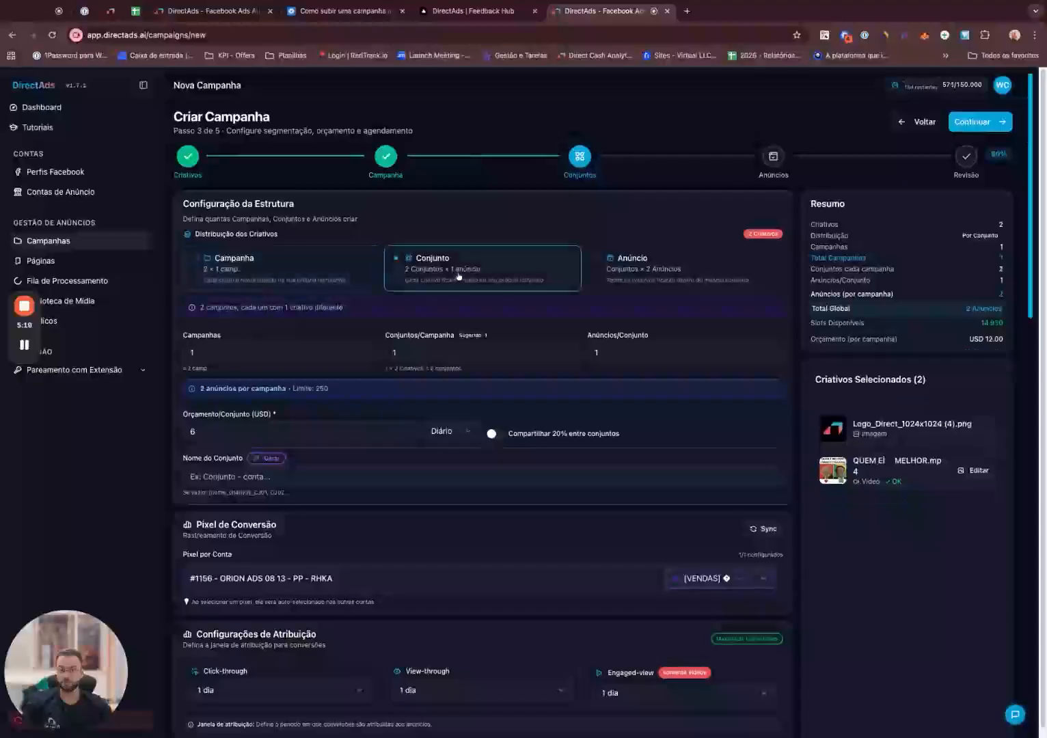
{"action": "left_click", "coordinate": [420, 352]}
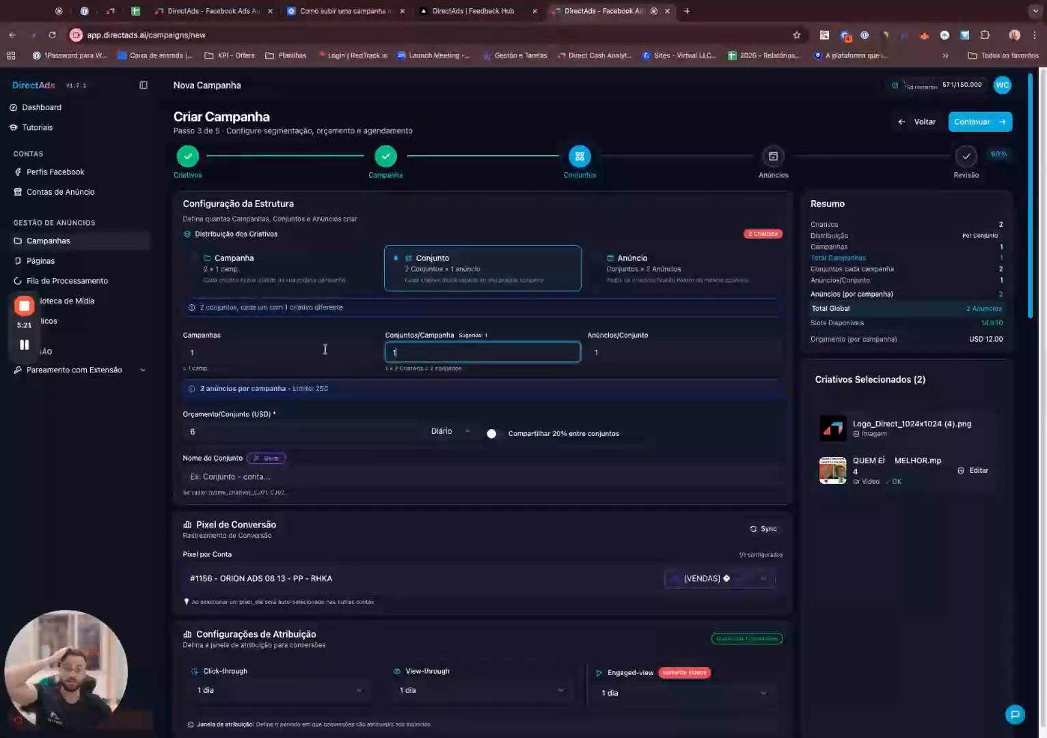
{"action": "left_click", "coordinate": [662, 345]}
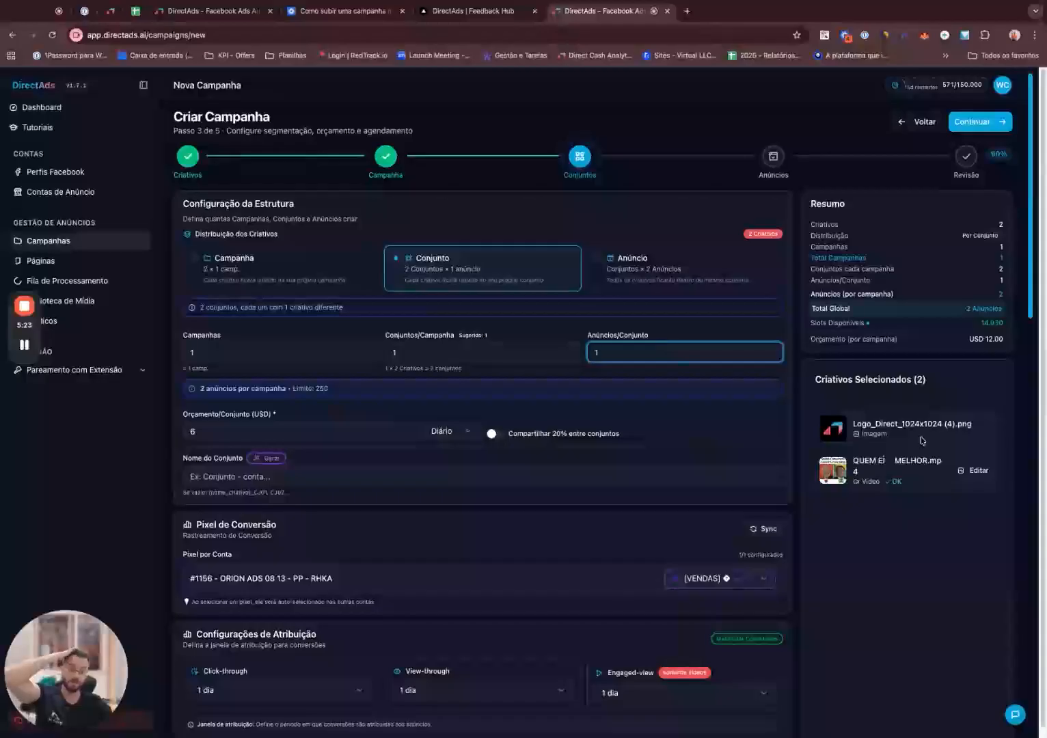
{"action": "left_click", "coordinate": [525, 375]}
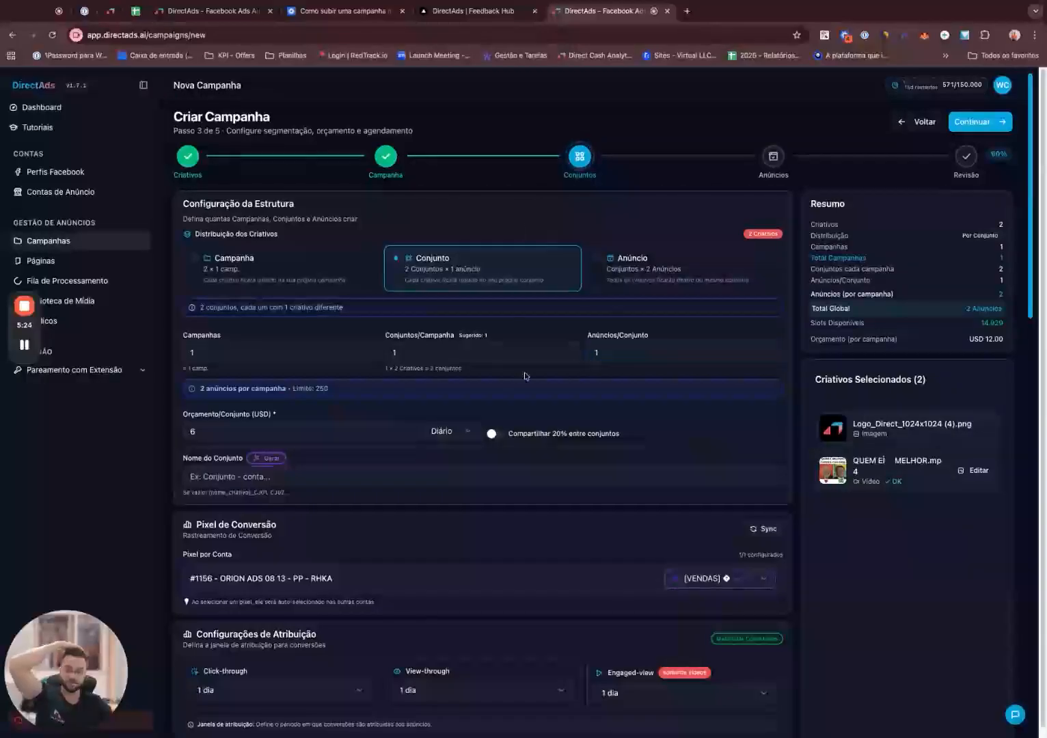
Accept the ad set and ad settings and submit the Conjunto campaign for creation.
{"action": "left_click", "coordinate": [977, 129]}
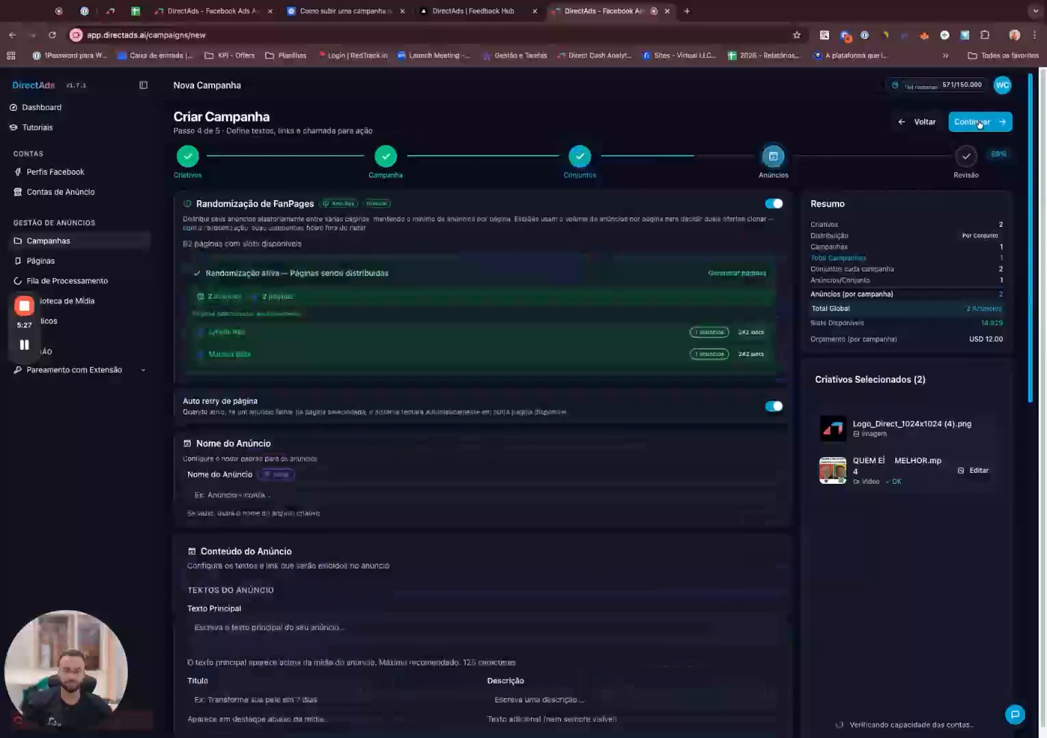
{"action": "left_click", "coordinate": [976, 127]}
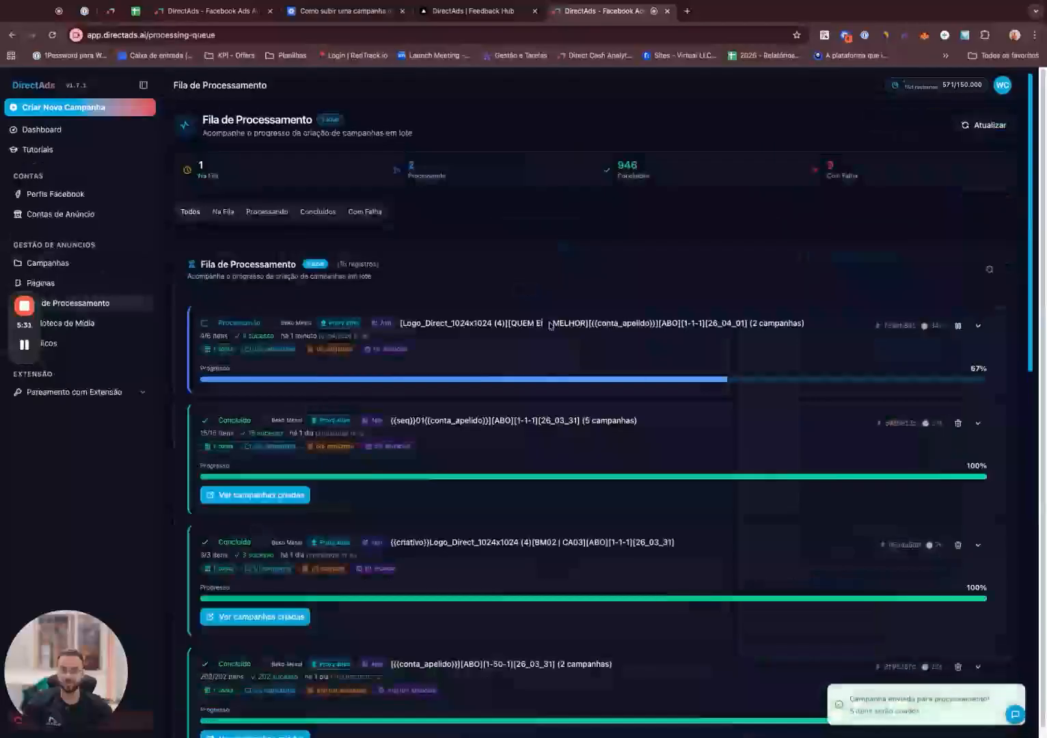
Expand the processing details of the Campanha and Conjunto submissions to compare their campaign, ad set and ad structures.
{"action": "left_click", "coordinate": [977, 422]}
{"action": "scroll", "coordinate": [239, 536], "scroll_direction": "down", "scroll_amount": 1}
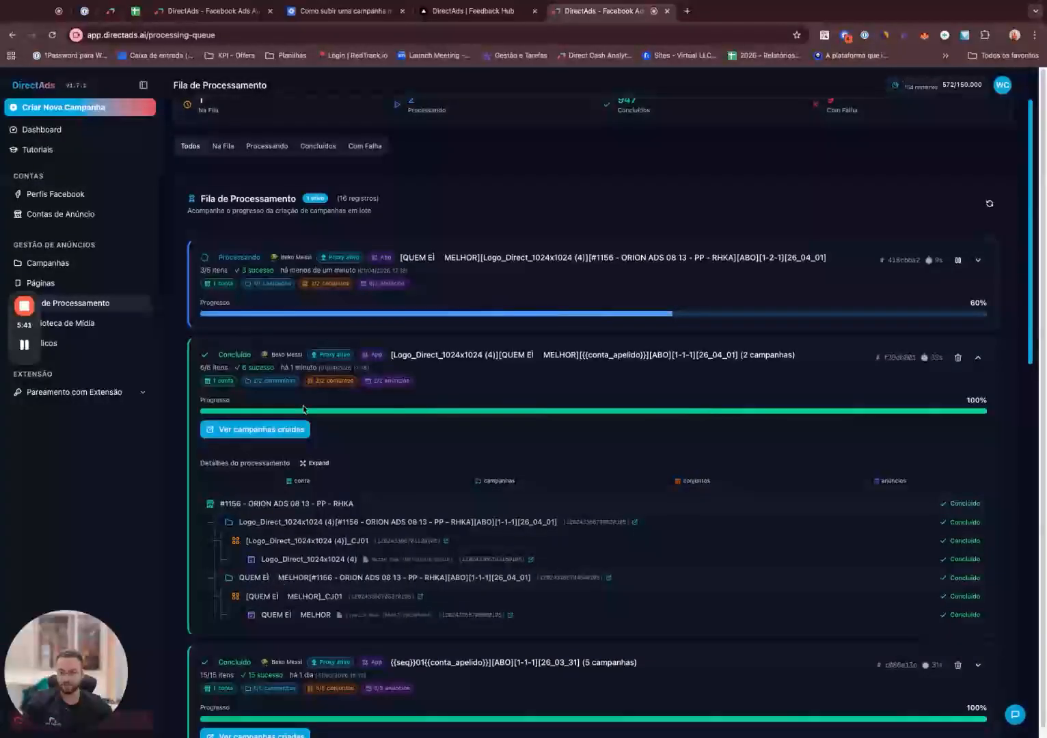
{"action": "left_click", "coordinate": [979, 260]}
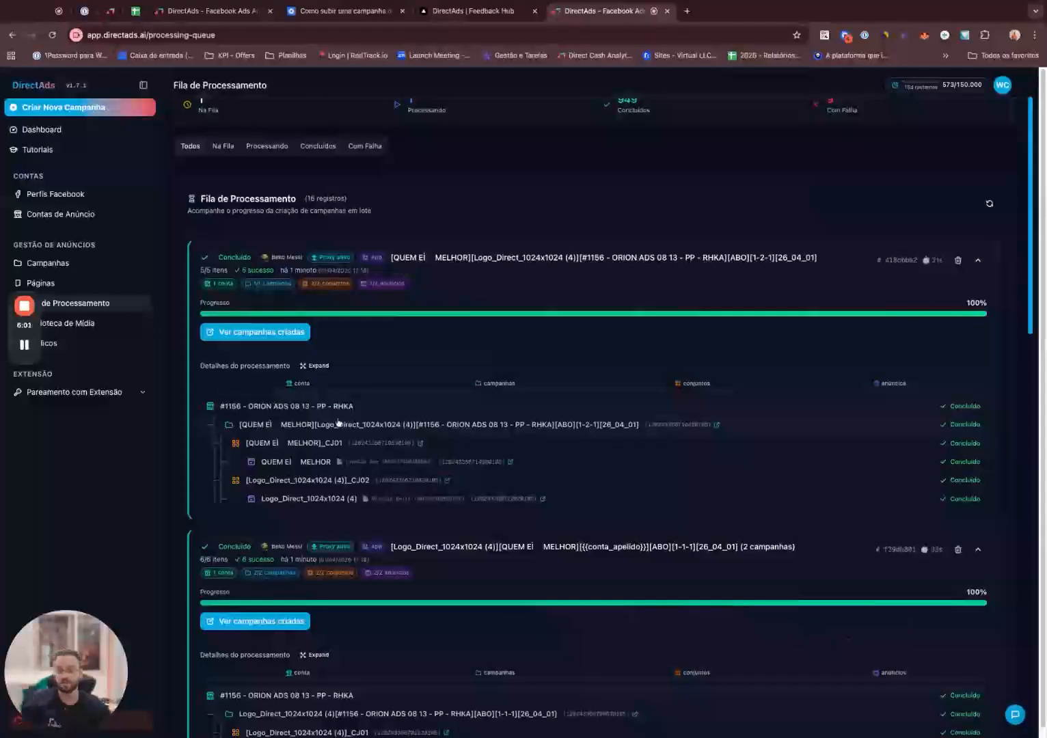
Create a new campaign using QUEM EÌ MELHOR.mp4 and Logo_Direct_1024x1024 (4).png, and accept the existing campaign settings.
{"action": "left_click", "coordinate": [97, 110]}
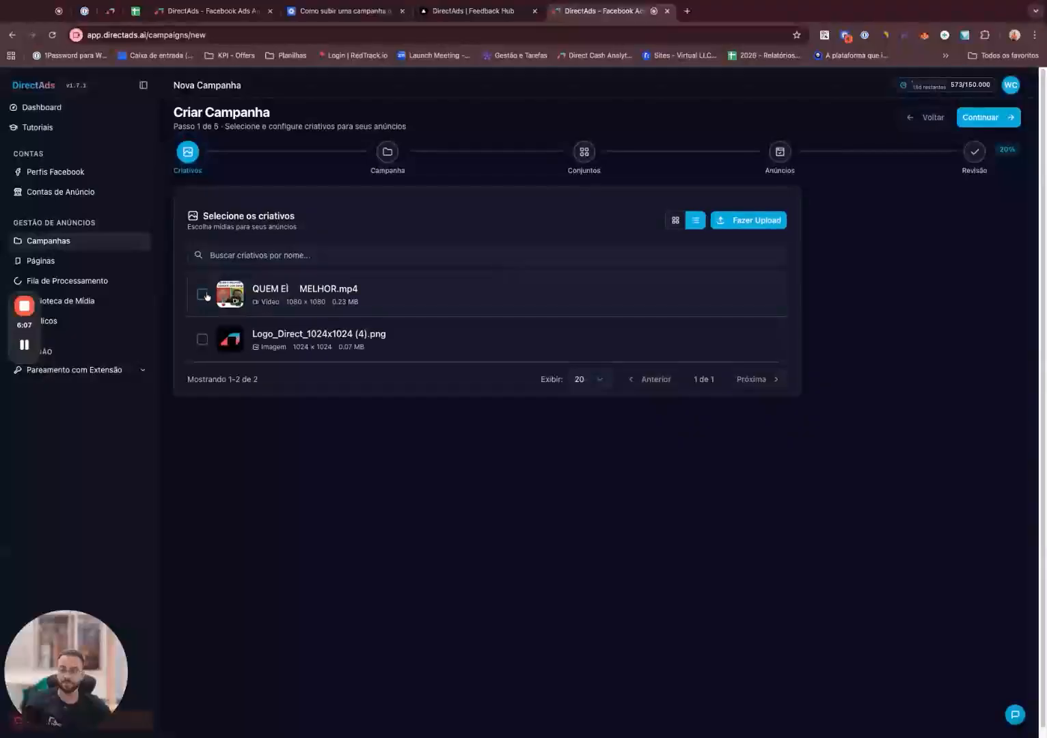
{"action": "left_click", "coordinate": [203, 295]}
{"action": "left_click", "coordinate": [203, 339]}
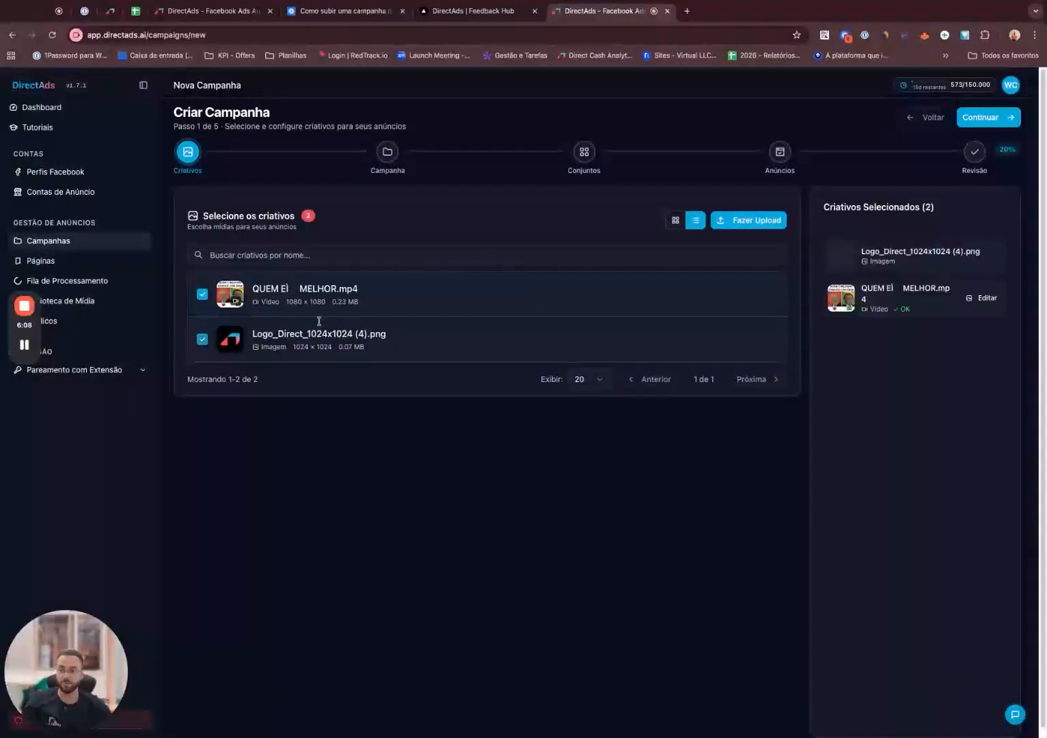
{"action": "left_click", "coordinate": [987, 117]}
{"action": "left_click", "coordinate": [988, 117]}
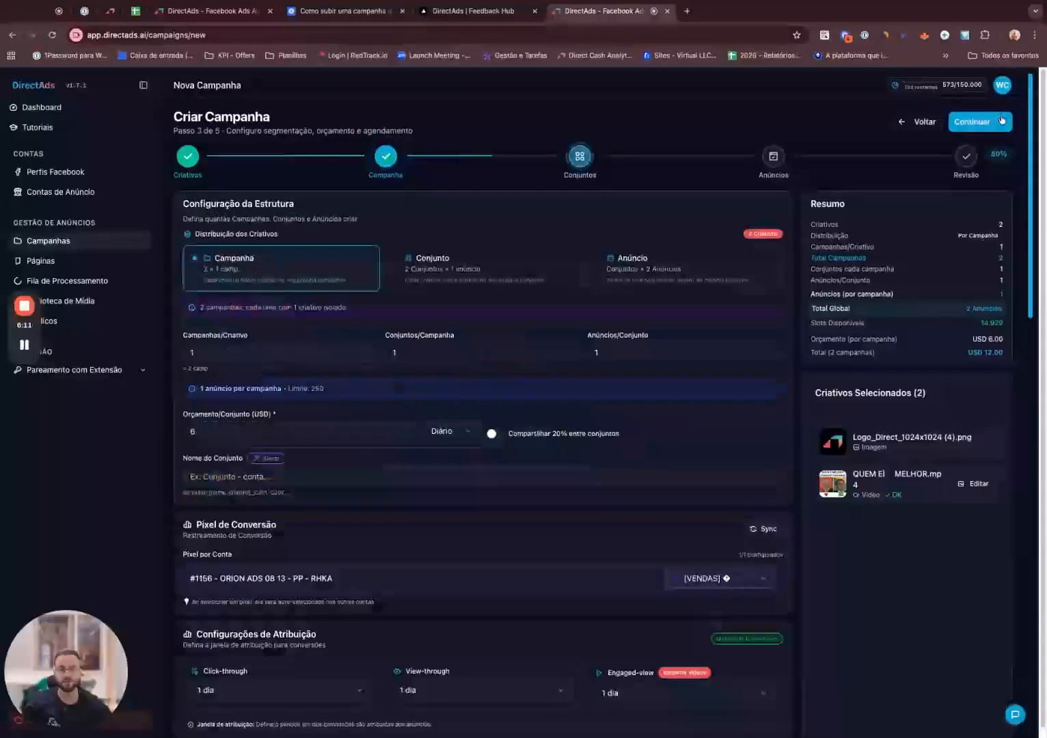
Distribute the creatives by Anúncio, accept the remaining ad set and ad settings, and submit the campaign for creation.
{"action": "left_click", "coordinate": [686, 264]}
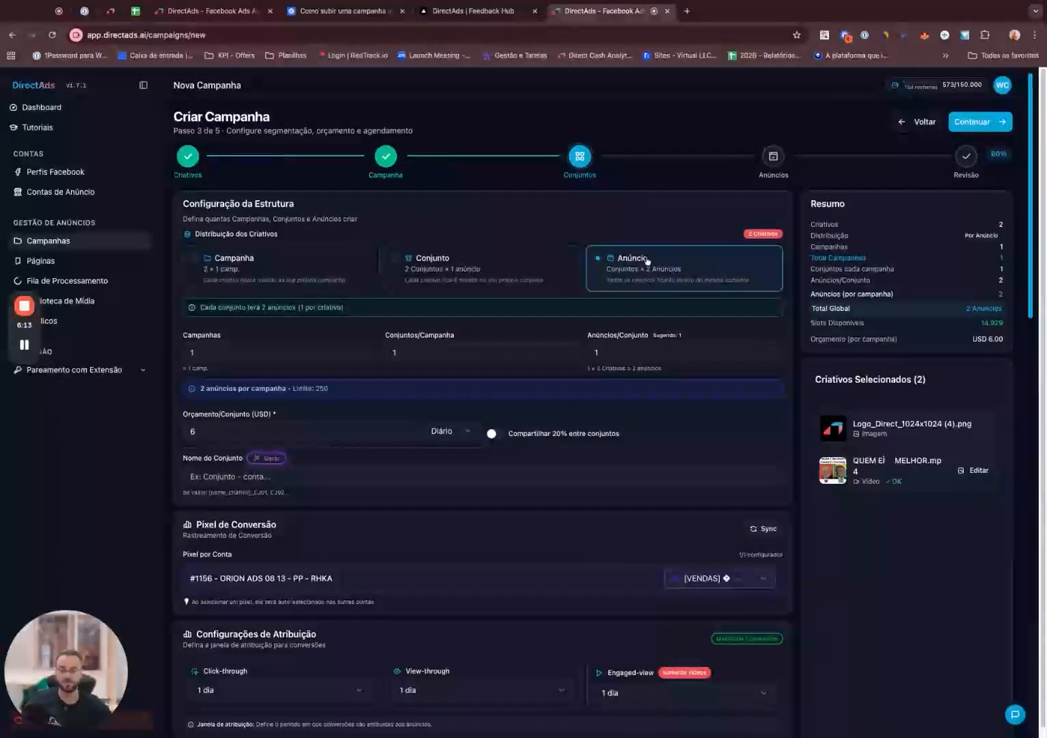
{"action": "left_click", "coordinate": [997, 127]}
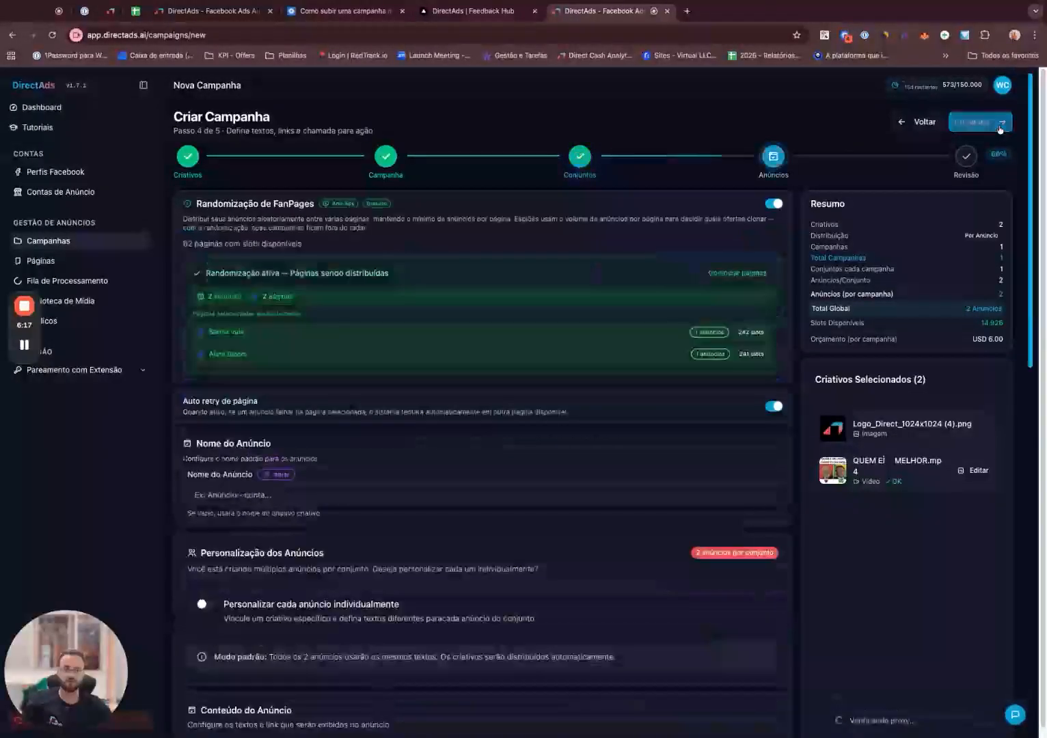
{"action": "left_click", "coordinate": [999, 127]}
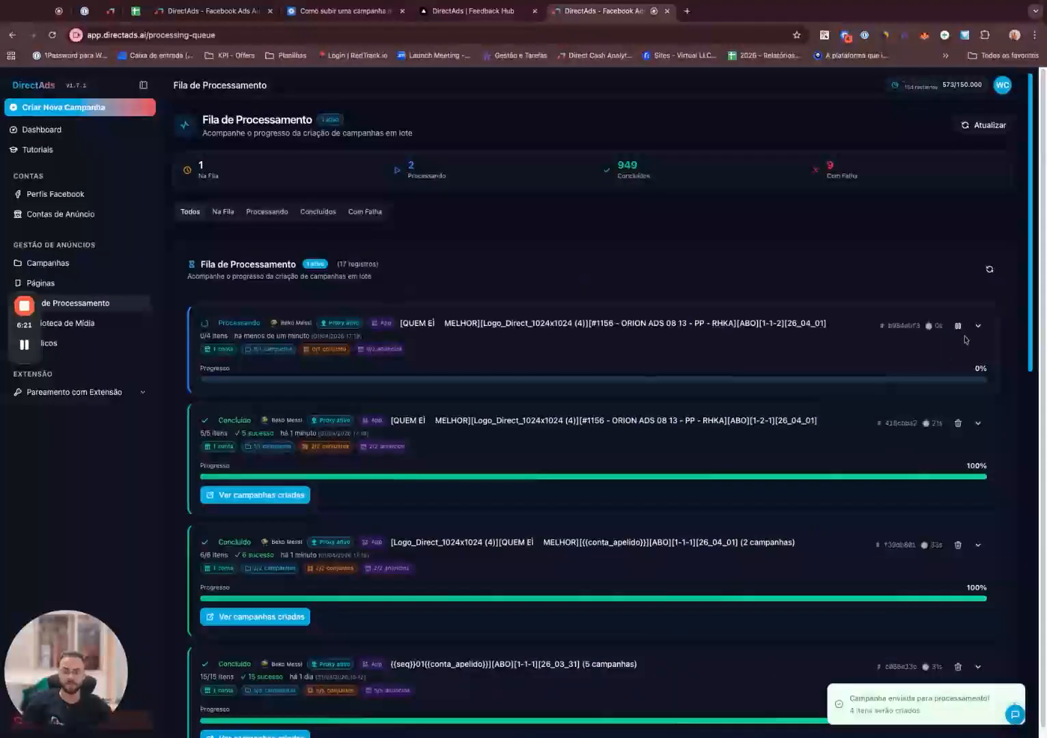
Expand the processing details of the Anúncio, Conjunto and Campanha submissions and compare how each arranges campaigns, ad sets and ads.
{"action": "left_click", "coordinate": [977, 326]}
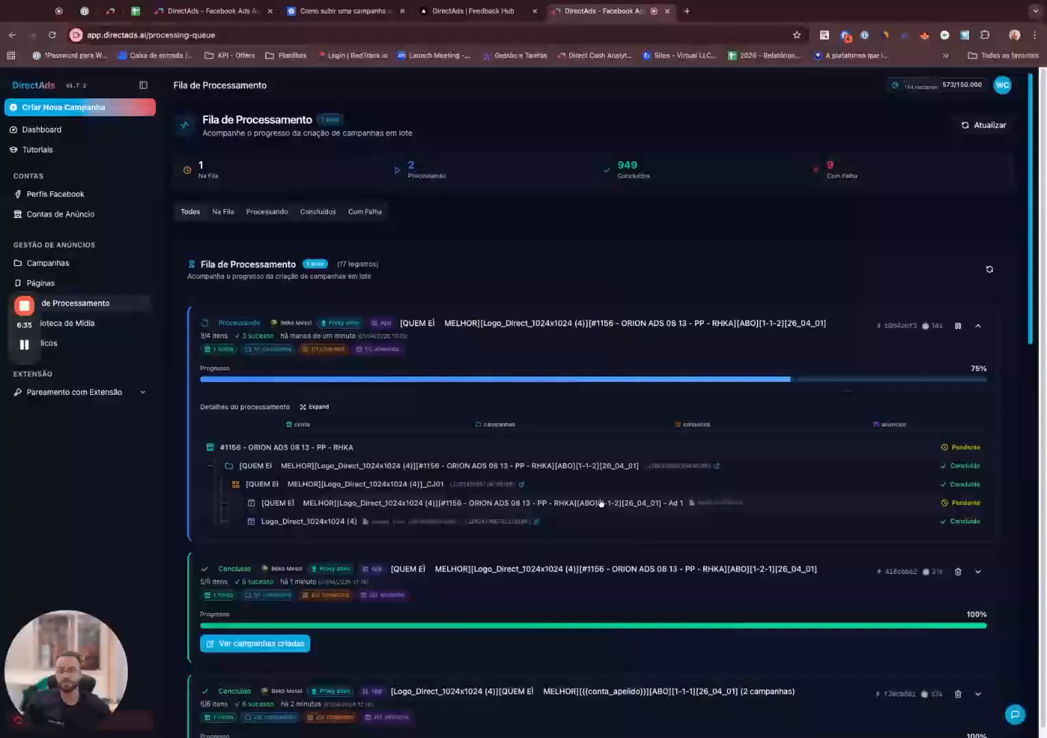
{"action": "scroll", "coordinate": [803, 422], "scroll_direction": "down", "scroll_amount": 3}
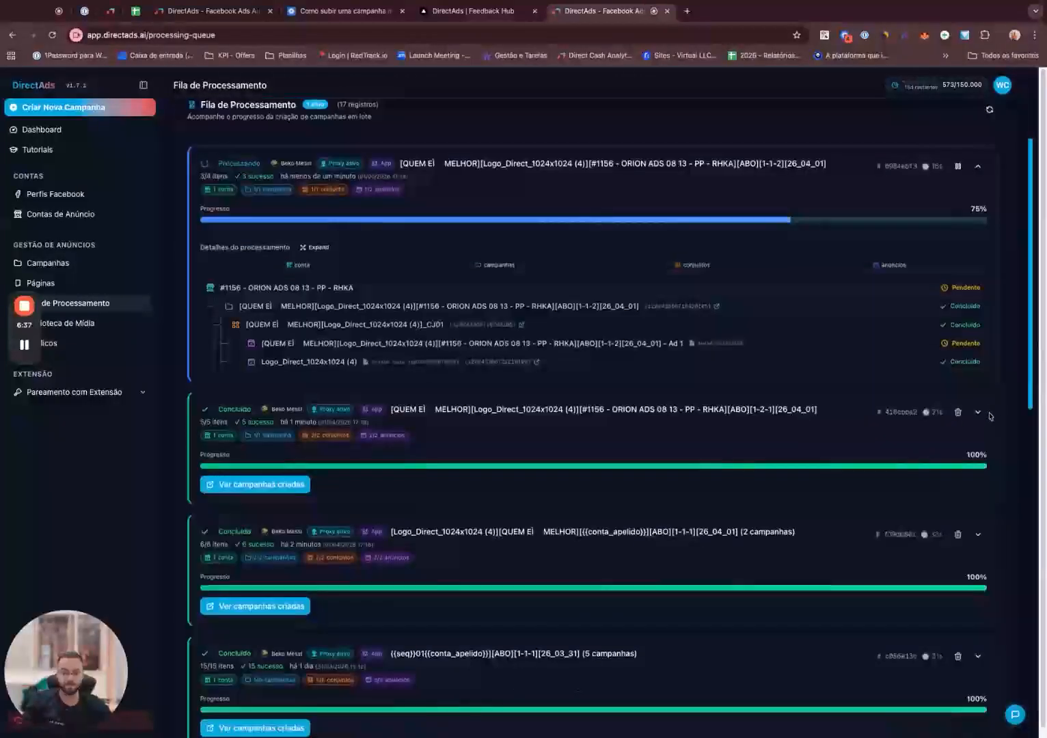
{"action": "left_click", "coordinate": [977, 413]}
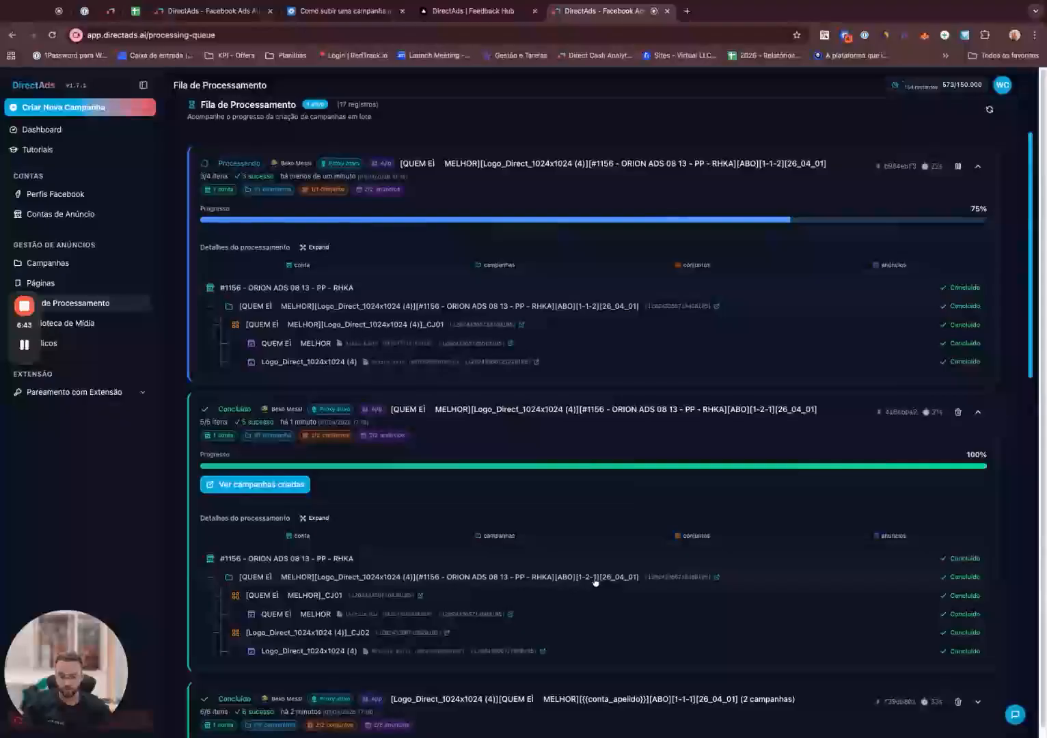
{"action": "scroll", "coordinate": [595, 581], "scroll_direction": "down", "scroll_amount": 3}
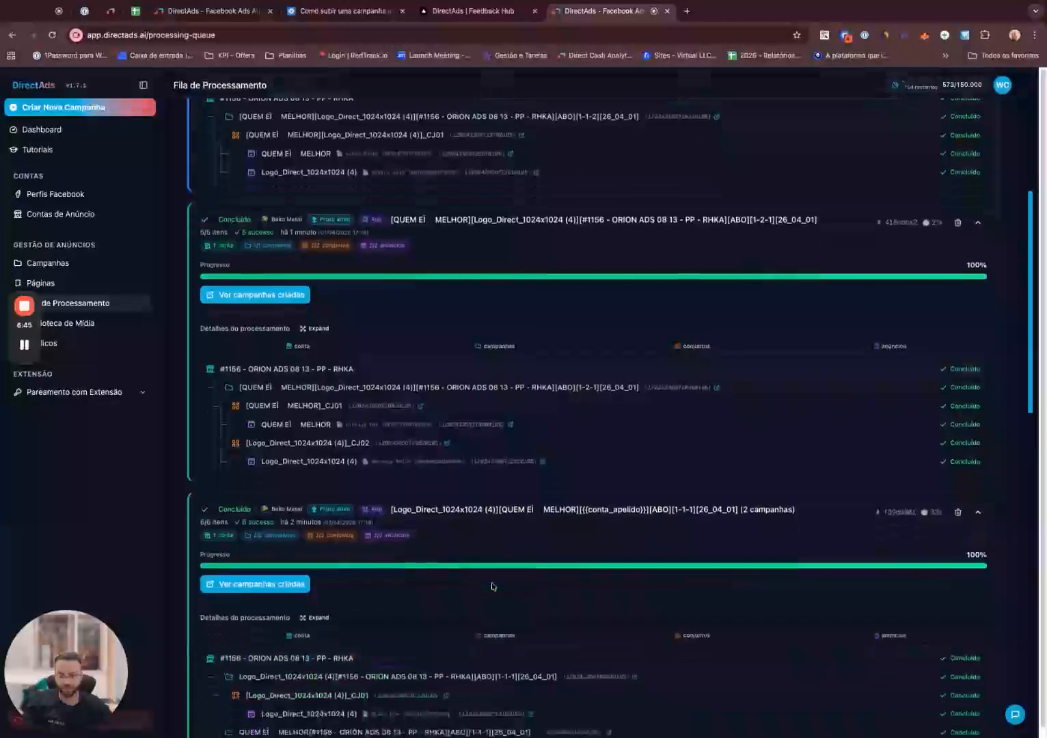
{"action": "scroll", "coordinate": [492, 587], "scroll_direction": "down", "scroll_amount": 2}
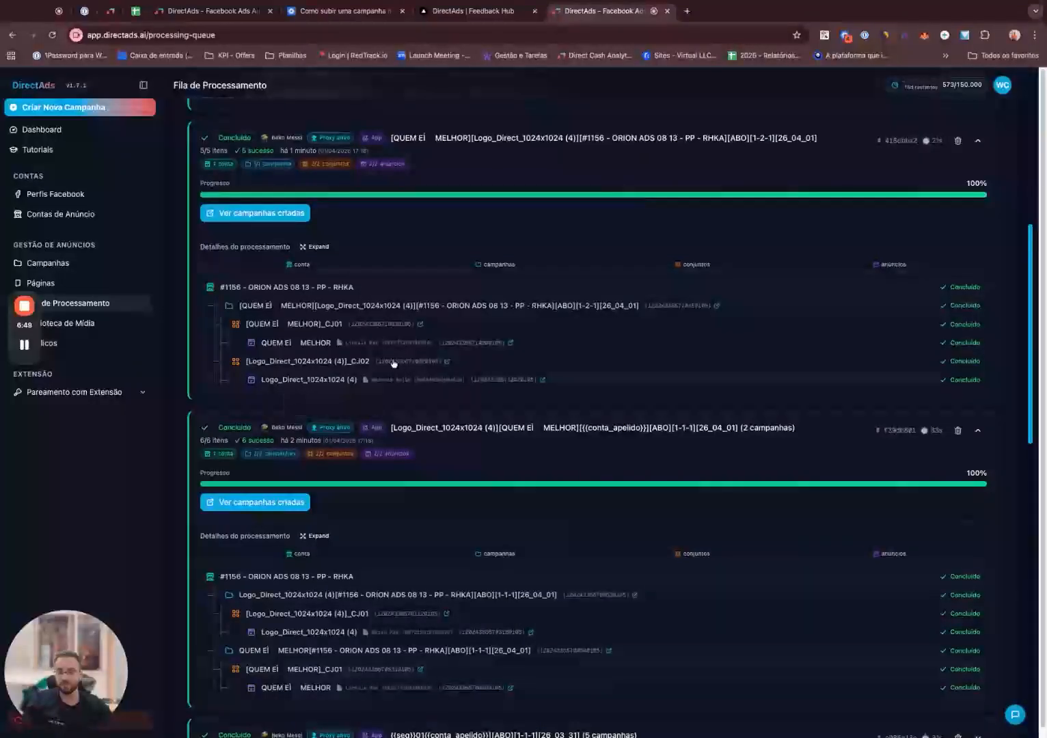
{"action": "scroll", "coordinate": [478, 294], "scroll_direction": "up", "scroll_amount": 2}
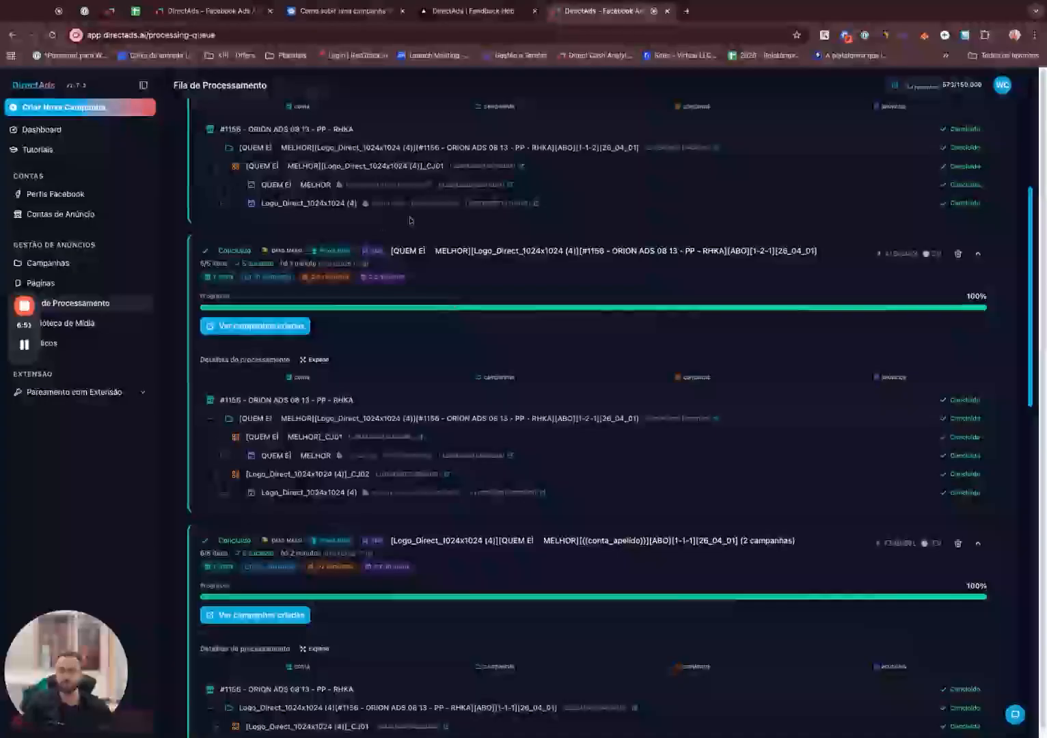
{"action": "scroll", "coordinate": [283, 711], "scroll_direction": "down", "scroll_amount": 2}
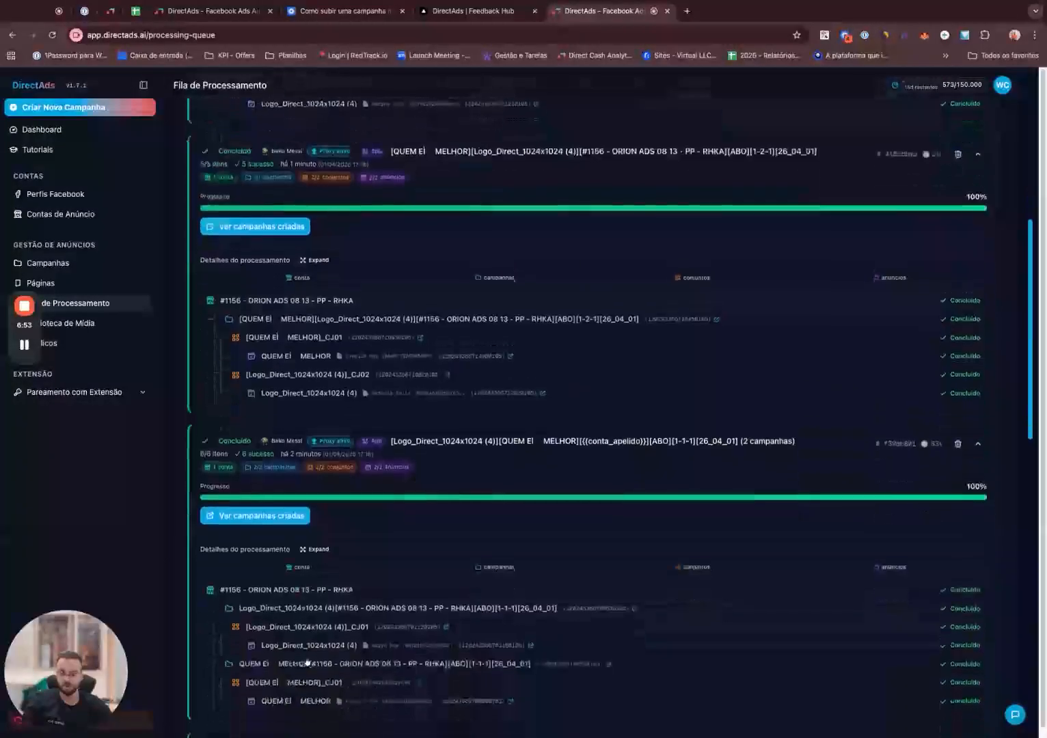
{"action": "scroll", "coordinate": [457, 637], "scroll_direction": "up", "scroll_amount": 8}
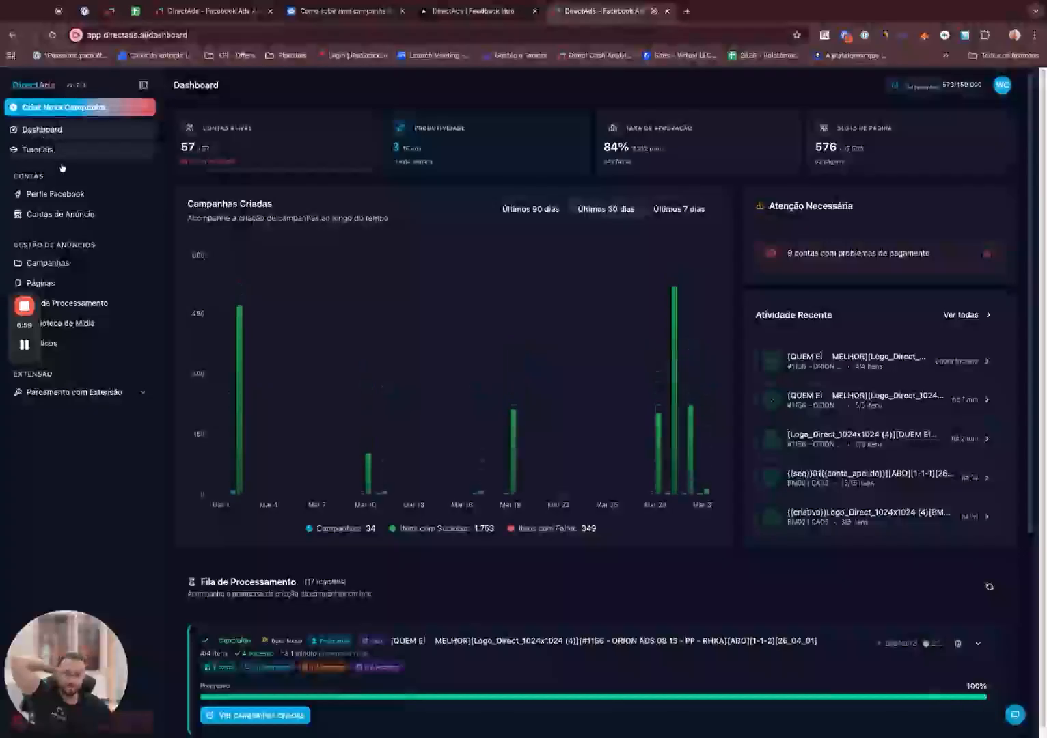
Start another campaign with both the video and the logo image, and continue through the campaign settings to the ad set configuration.
{"action": "left_click", "coordinate": [88, 115]}
{"action": "left_click", "coordinate": [232, 295]}
{"action": "left_click", "coordinate": [232, 336]}
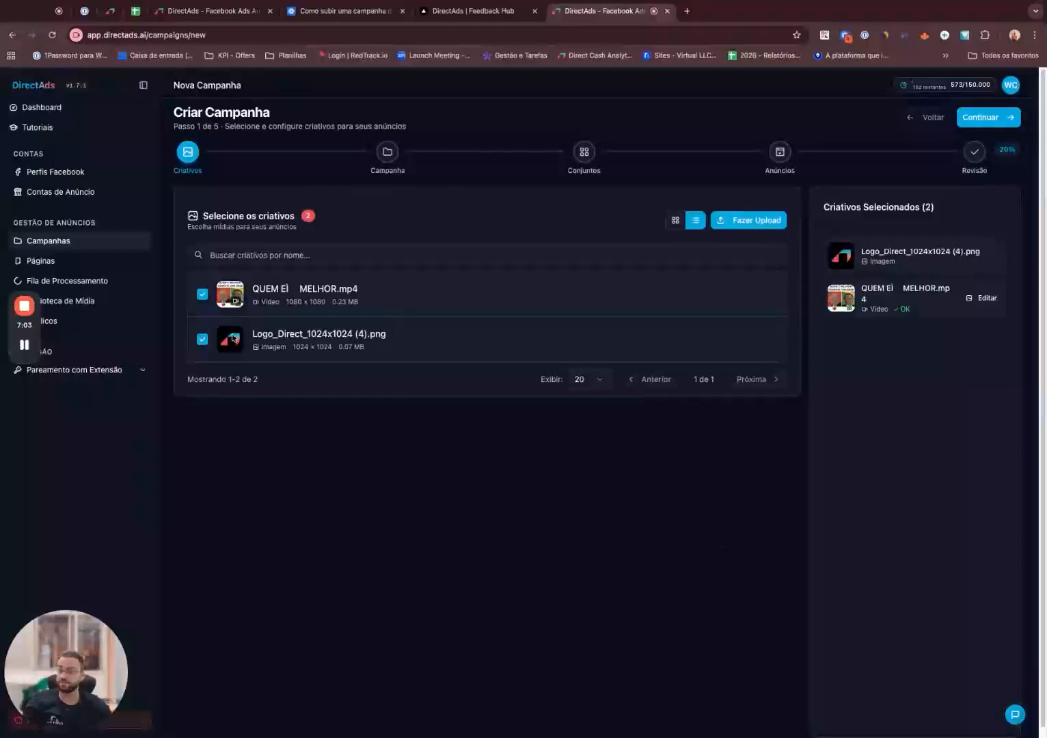
{"action": "left_click", "coordinate": [1005, 125]}
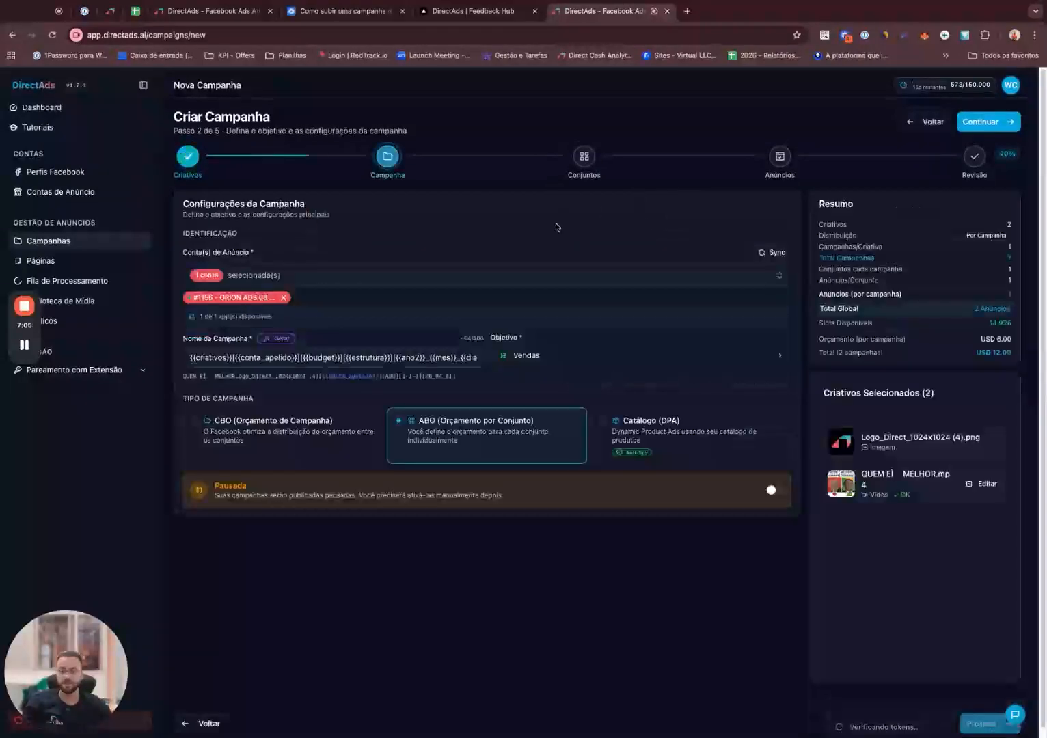
{"action": "left_click", "coordinate": [1011, 123]}
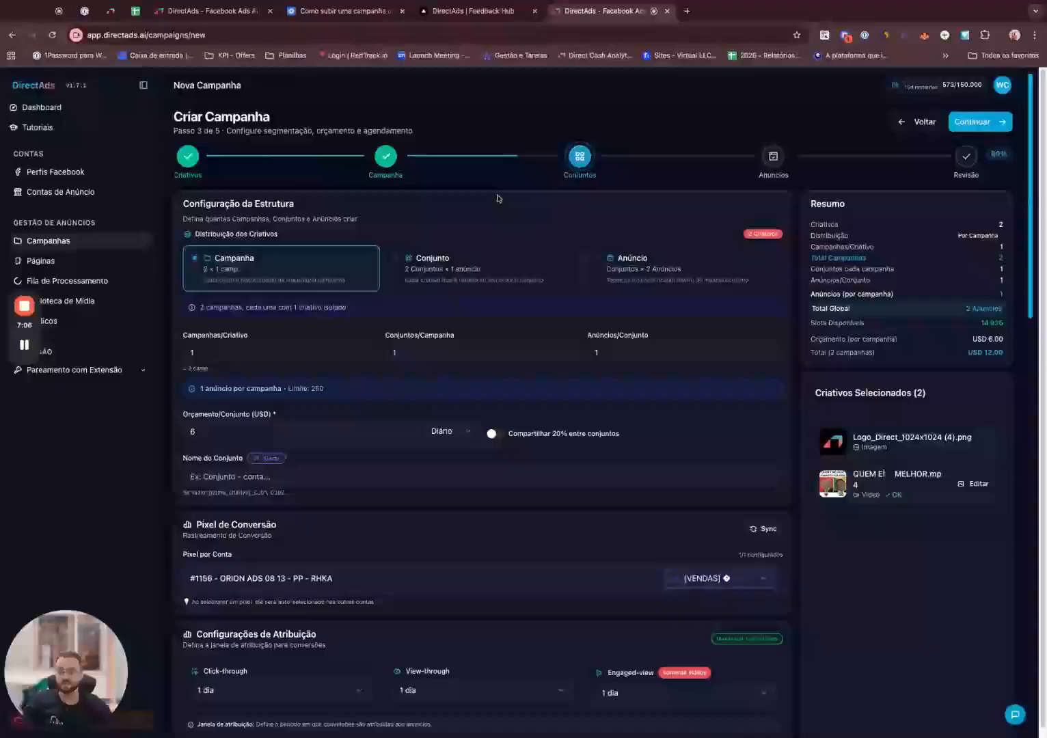
Switch the creative distribution among Conjunto, Anúncio and Campanha to compare their structure previews, finishing on Anúncio.
{"action": "left_click", "coordinate": [430, 277]}
{"action": "left_click", "coordinate": [645, 265]}
{"action": "left_click", "coordinate": [243, 271]}
{"action": "left_click", "coordinate": [462, 278]}
{"action": "left_click", "coordinate": [638, 272]}
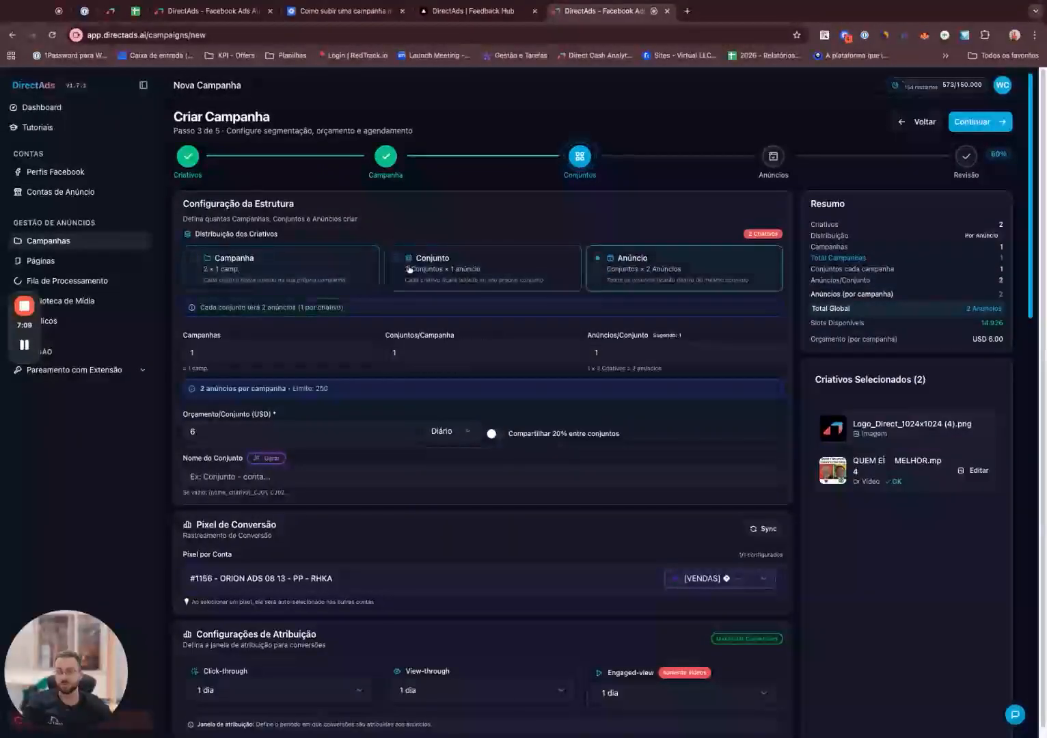